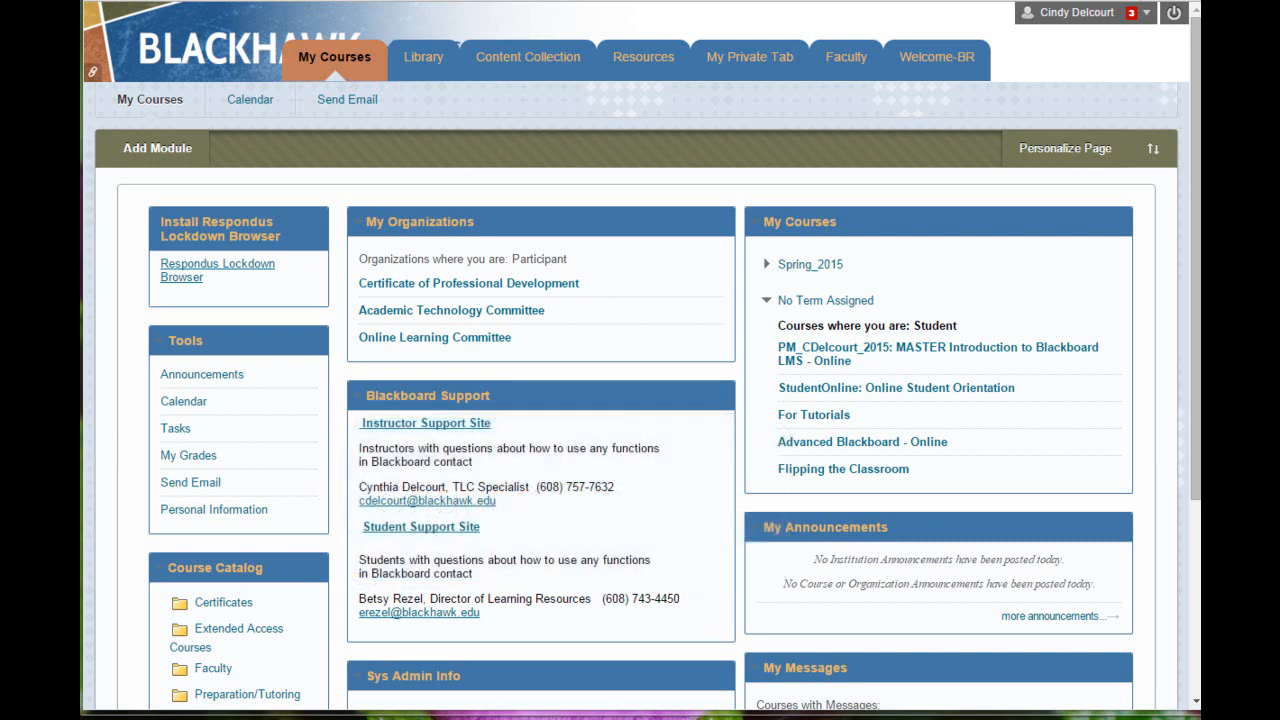
Step: Open the personal navigation menu and expand its Tools section
{"action": "left_click", "coordinate": [1146, 14]}
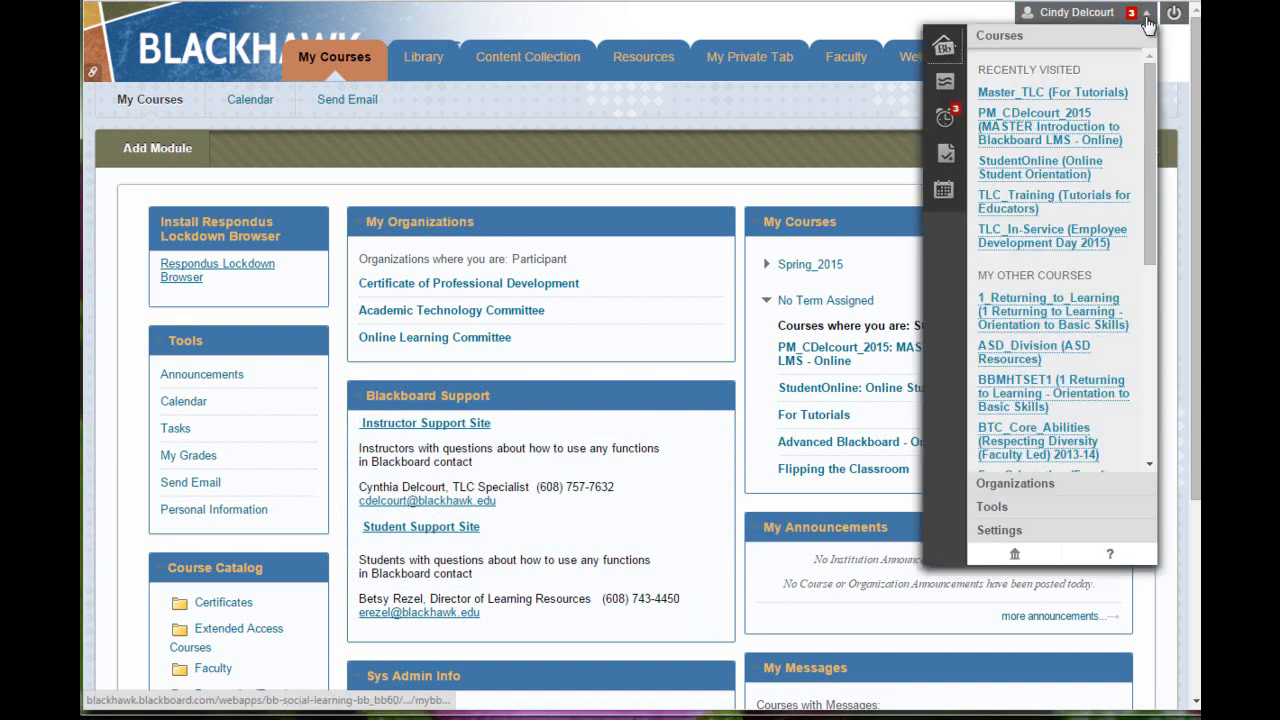
{"action": "left_click", "coordinate": [1057, 510]}
Step: Open Program Portfolio's Share page from My Portfolios and list the snapshot sharing targets
{"action": "left_click", "coordinate": [995, 132]}
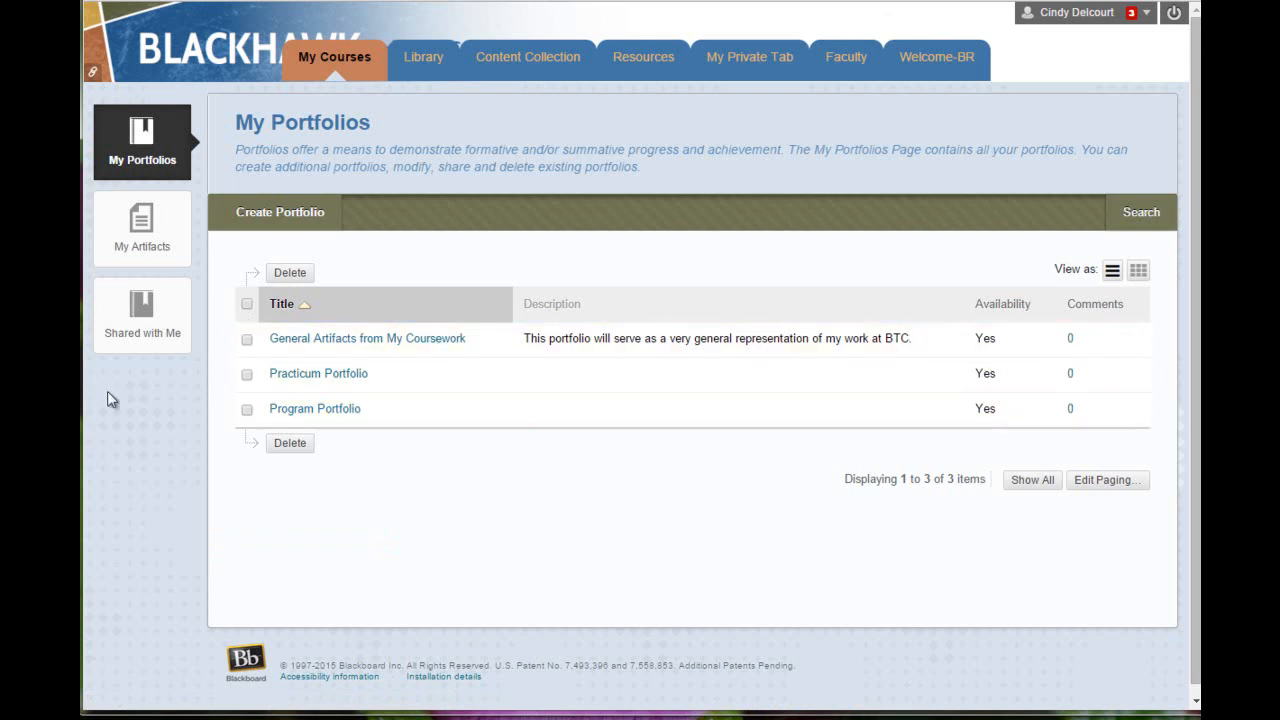
{"action": "left_click", "coordinate": [372, 411]}
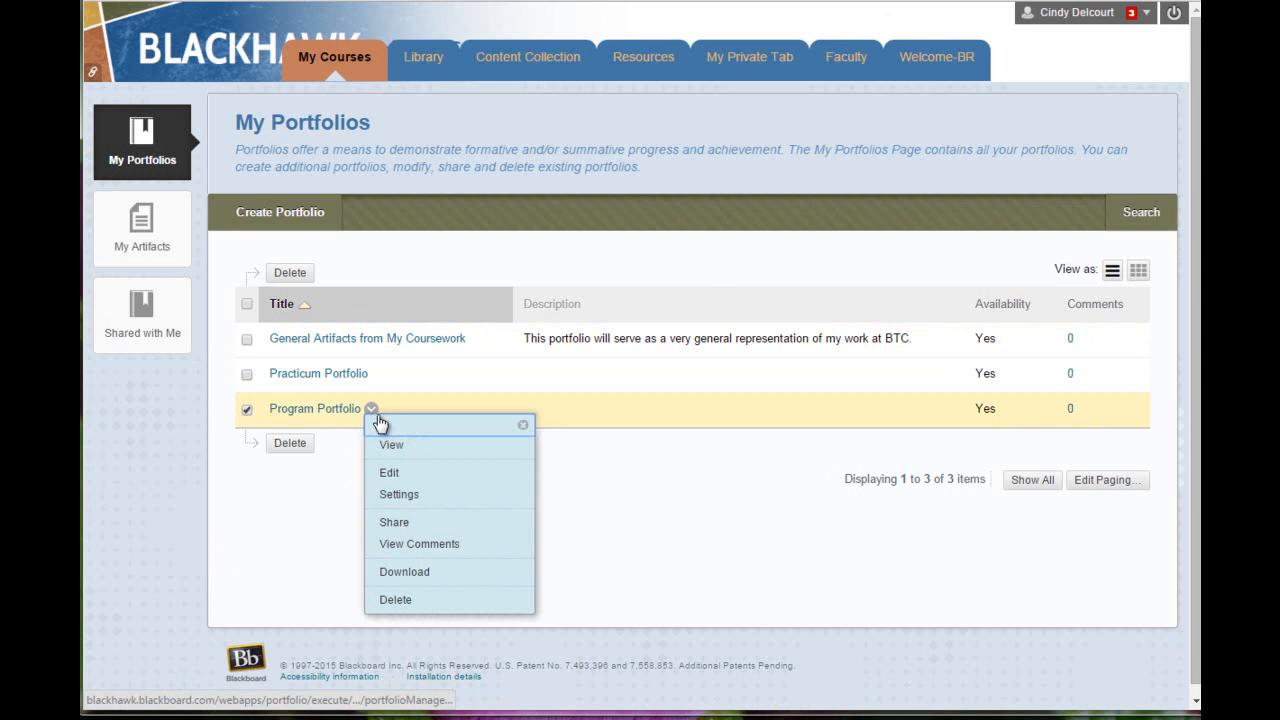
{"action": "left_click", "coordinate": [401, 524]}
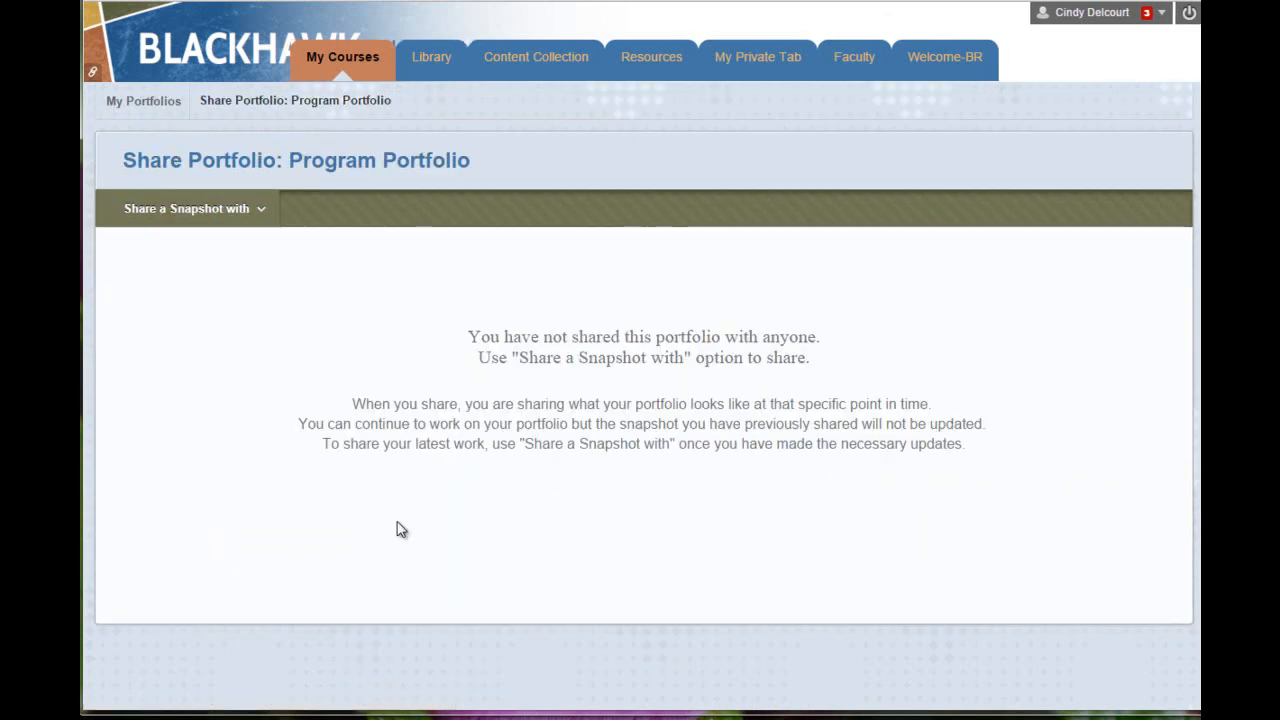
{"action": "left_click", "coordinate": [183, 208]}
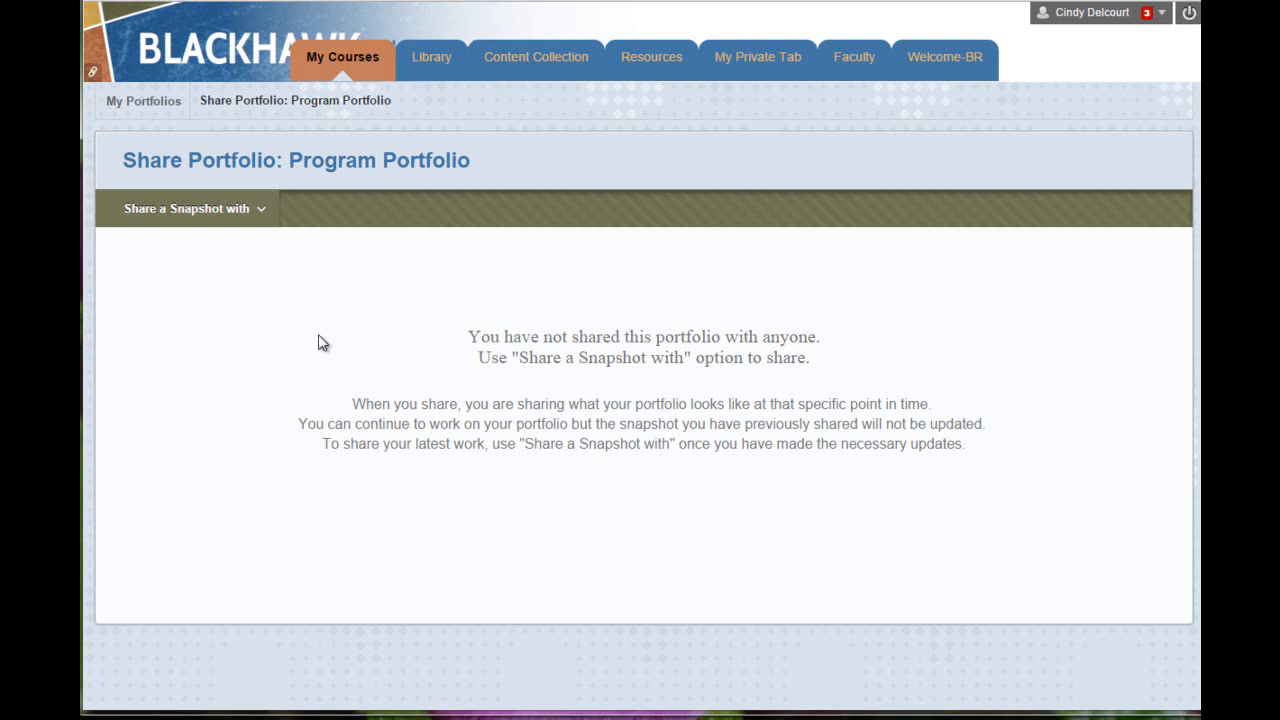
{"action": "left_click", "coordinate": [192, 210]}
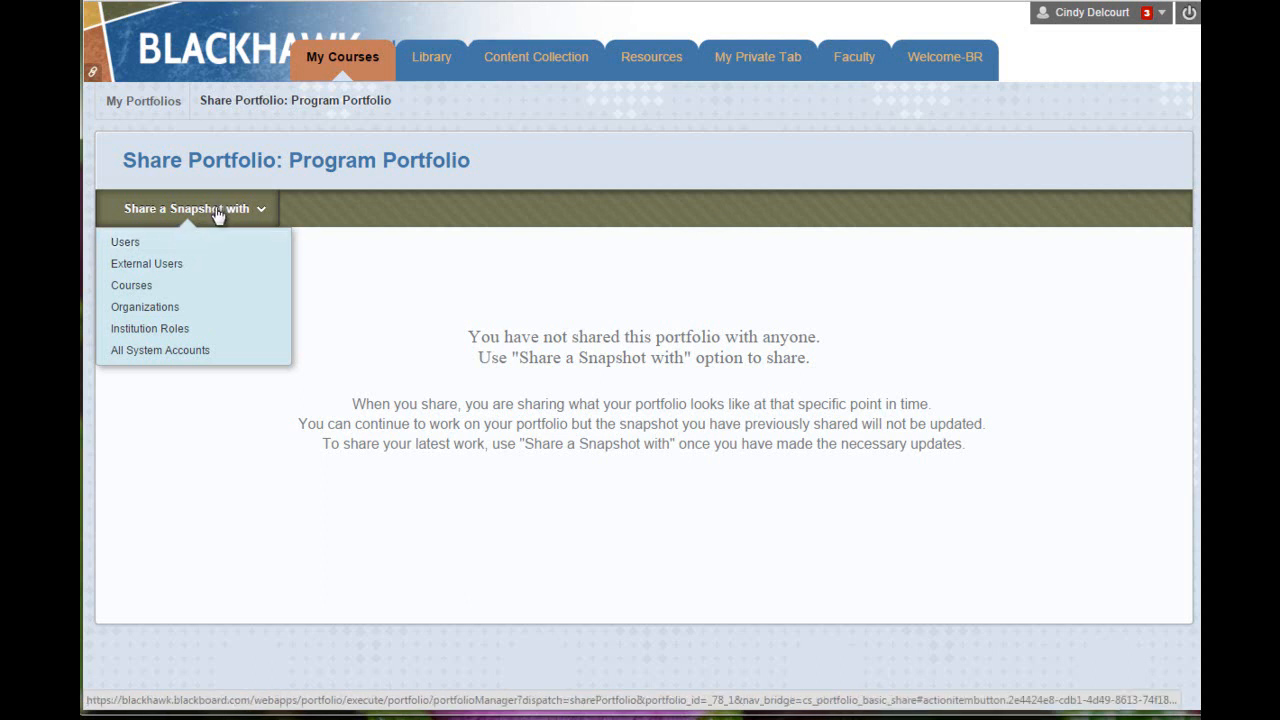
Step: Choose Users as the share target, browse the user directory, then return to the empty username field
{"action": "left_click", "coordinate": [127, 245]}
{"action": "left_click", "coordinate": [384, 377]}
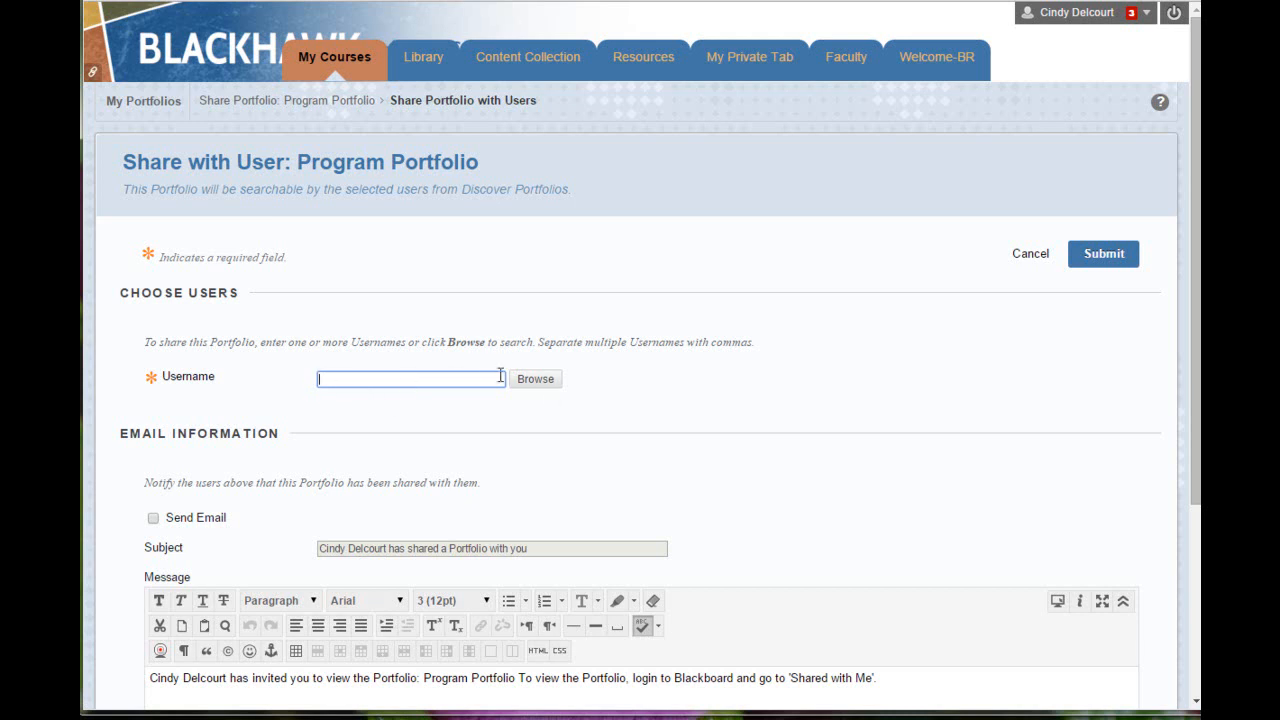
{"action": "left_click", "coordinate": [535, 380]}
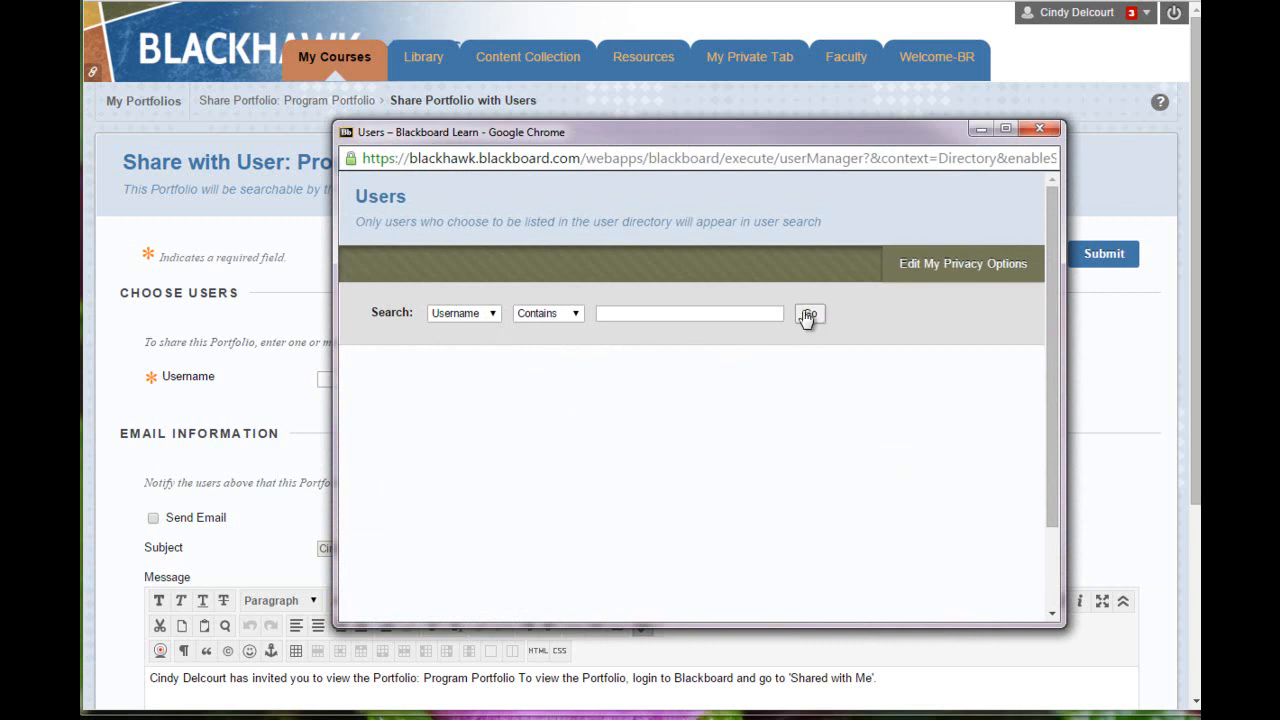
{"action": "left_click", "coordinate": [1038, 131]}
{"action": "left_click", "coordinate": [407, 384]}
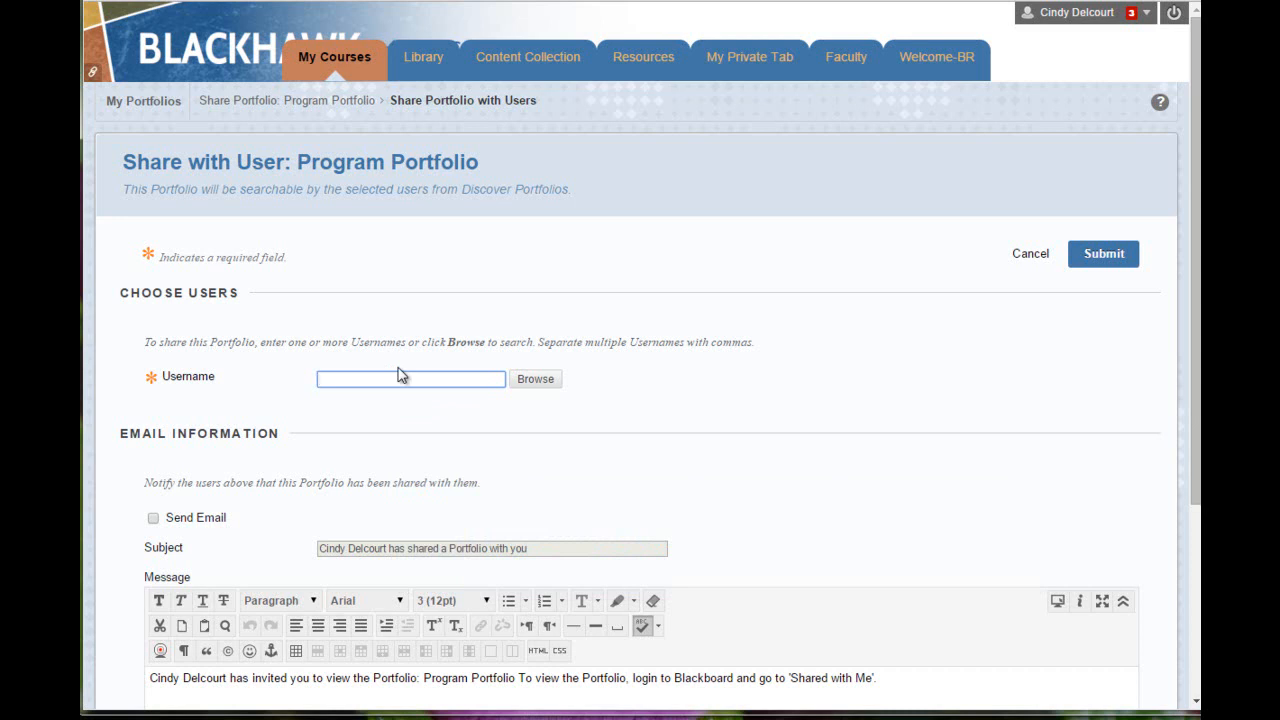
Step: Enter the recipient's username, turn on Send Email, and submit the share
{"action": "scroll", "coordinate": [403, 227], "scroll_direction": "down", "scroll_amount": 2}
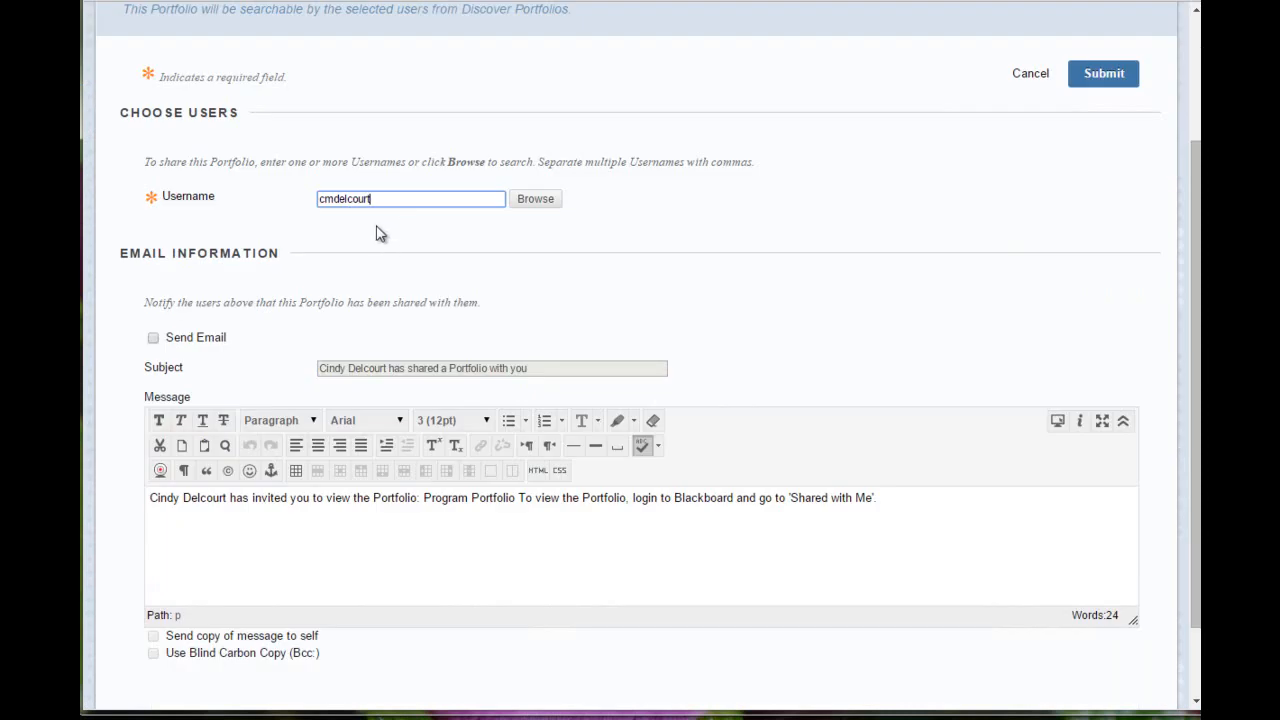
{"action": "left_click", "coordinate": [153, 338]}
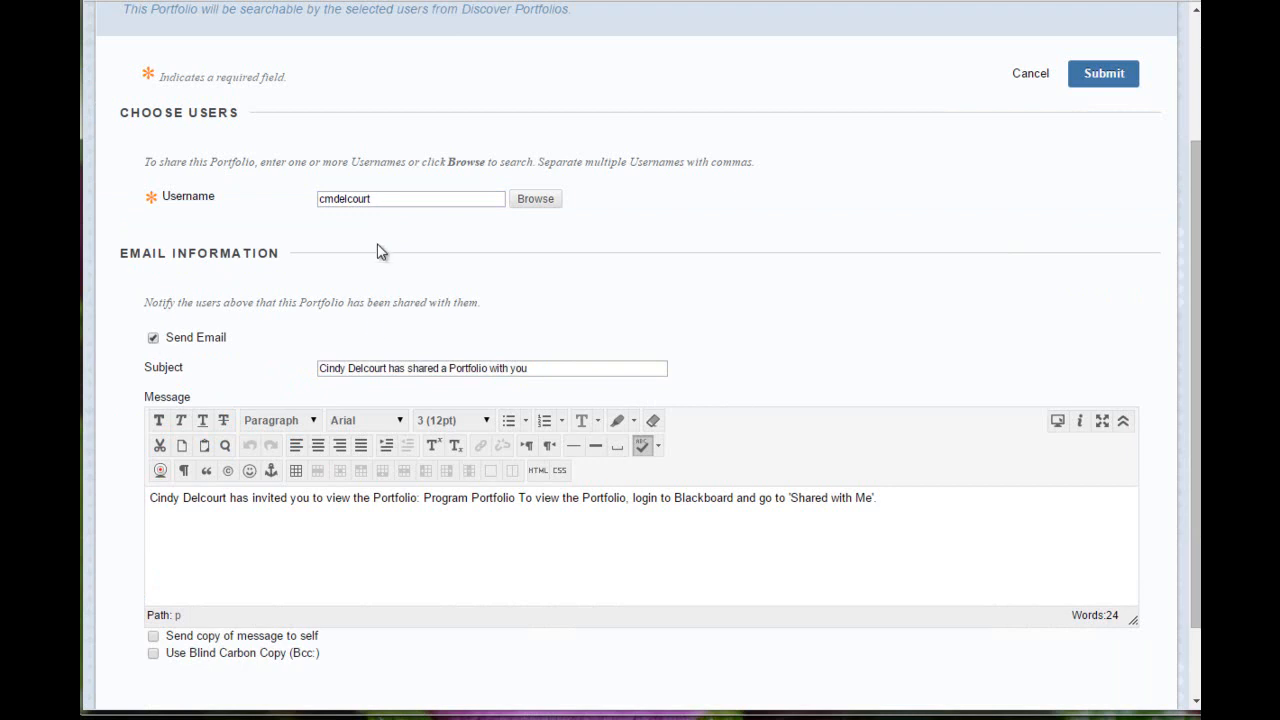
{"action": "scroll", "coordinate": [380, 242], "scroll_direction": "down", "scroll_amount": 1}
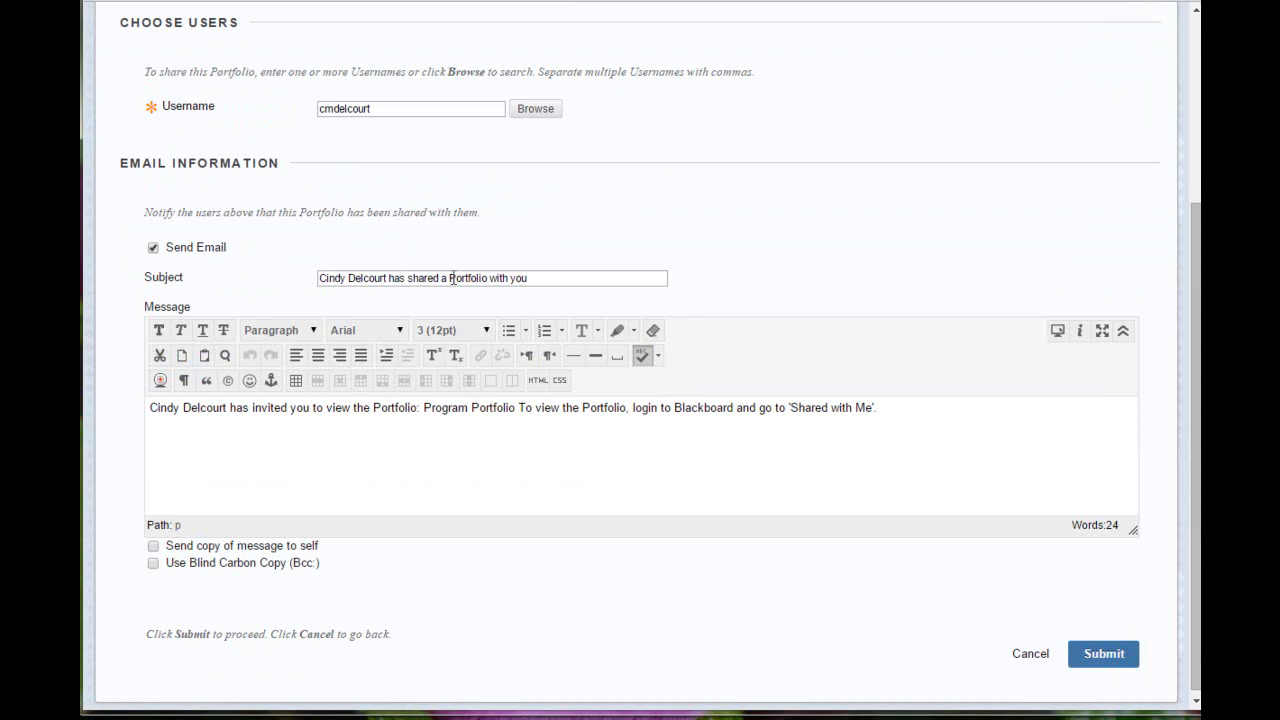
{"action": "scroll", "coordinate": [169, 496], "scroll_direction": "down", "scroll_amount": 1}
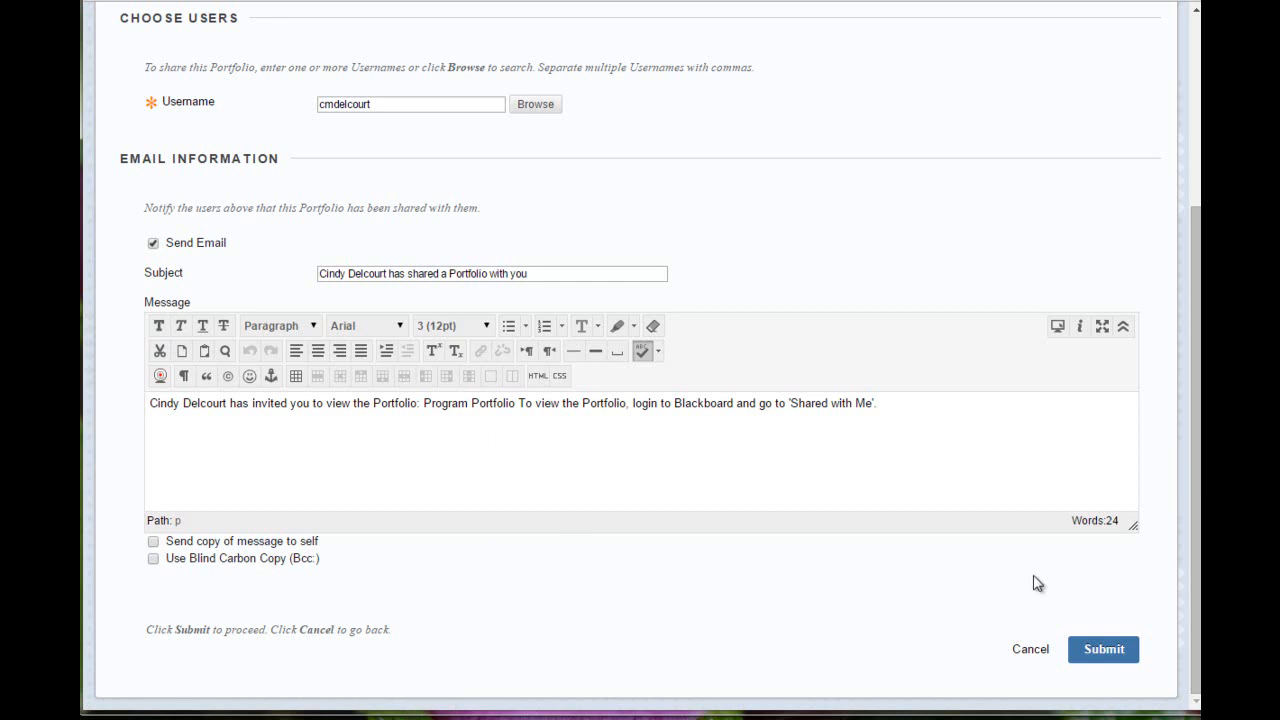
{"action": "left_click", "coordinate": [1104, 650]}
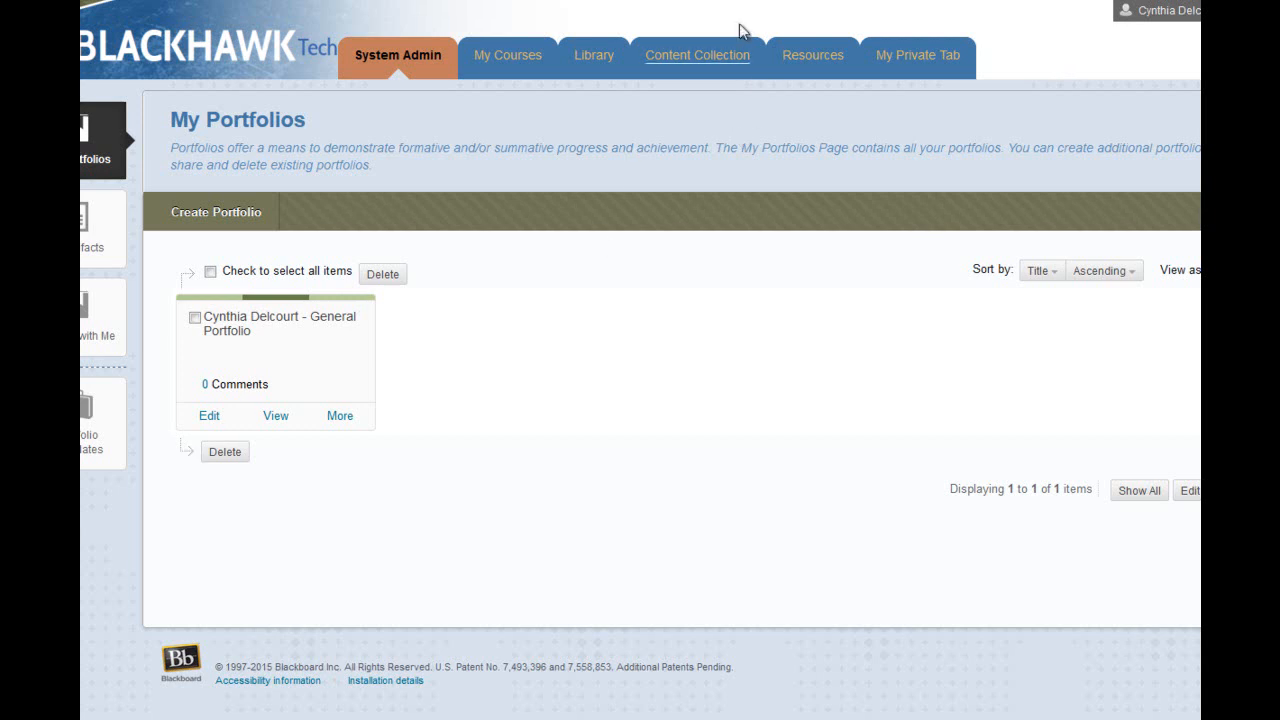
Step: View the recipient's Shared with Me list, showing Program Portfolio among three snapshots
{"action": "left_click", "coordinate": [106, 357]}
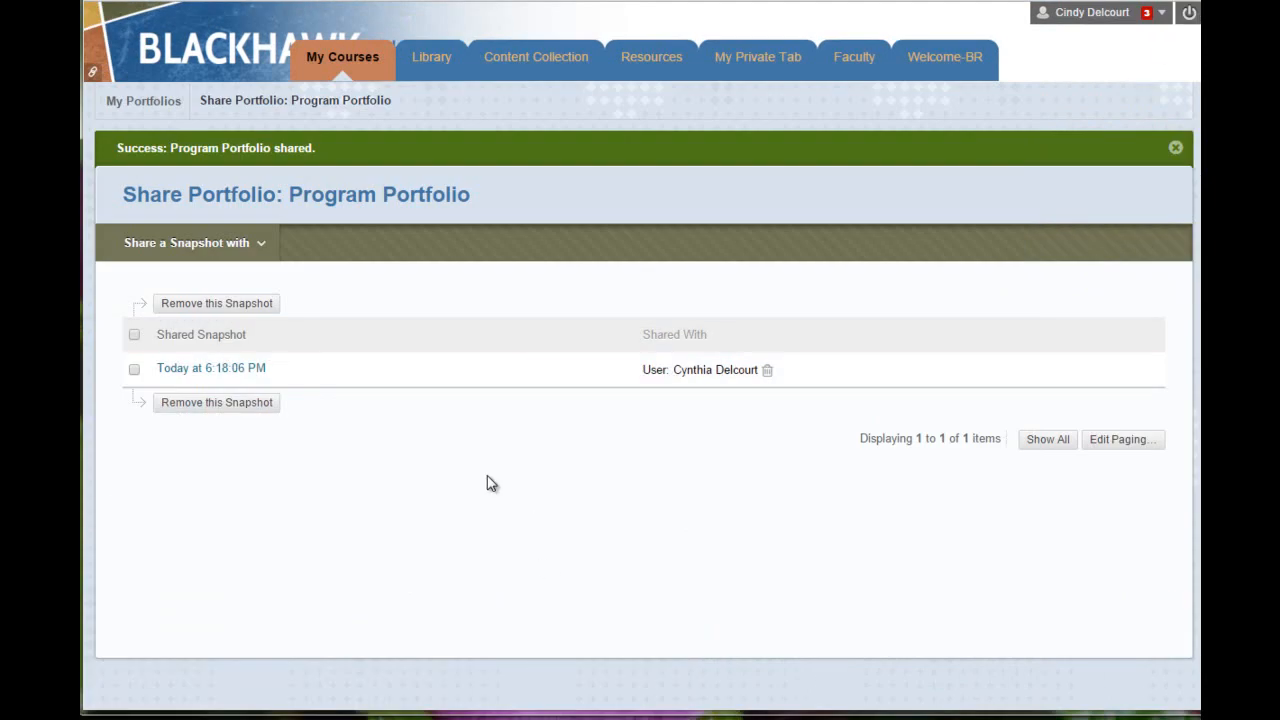
Step: Choose external email recipients as the share target and enter the recipient's e-mail address
{"action": "left_click", "coordinate": [182, 246]}
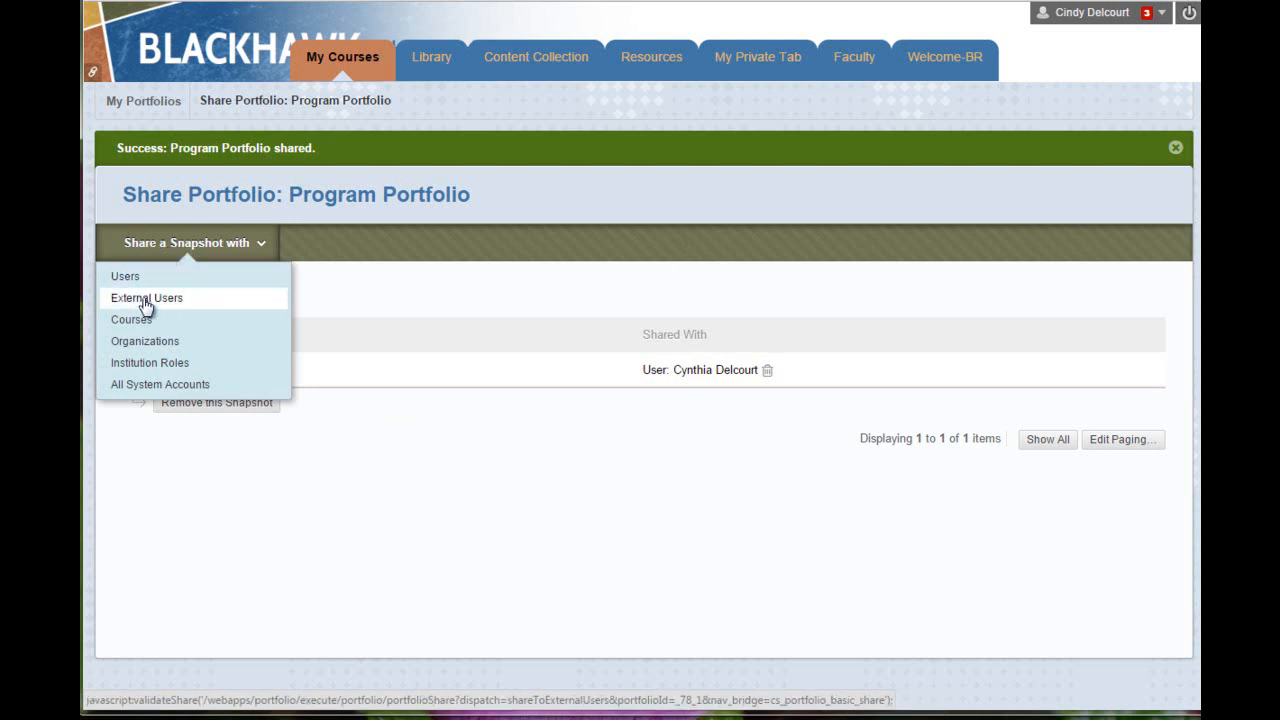
{"action": "left_click", "coordinate": [146, 305]}
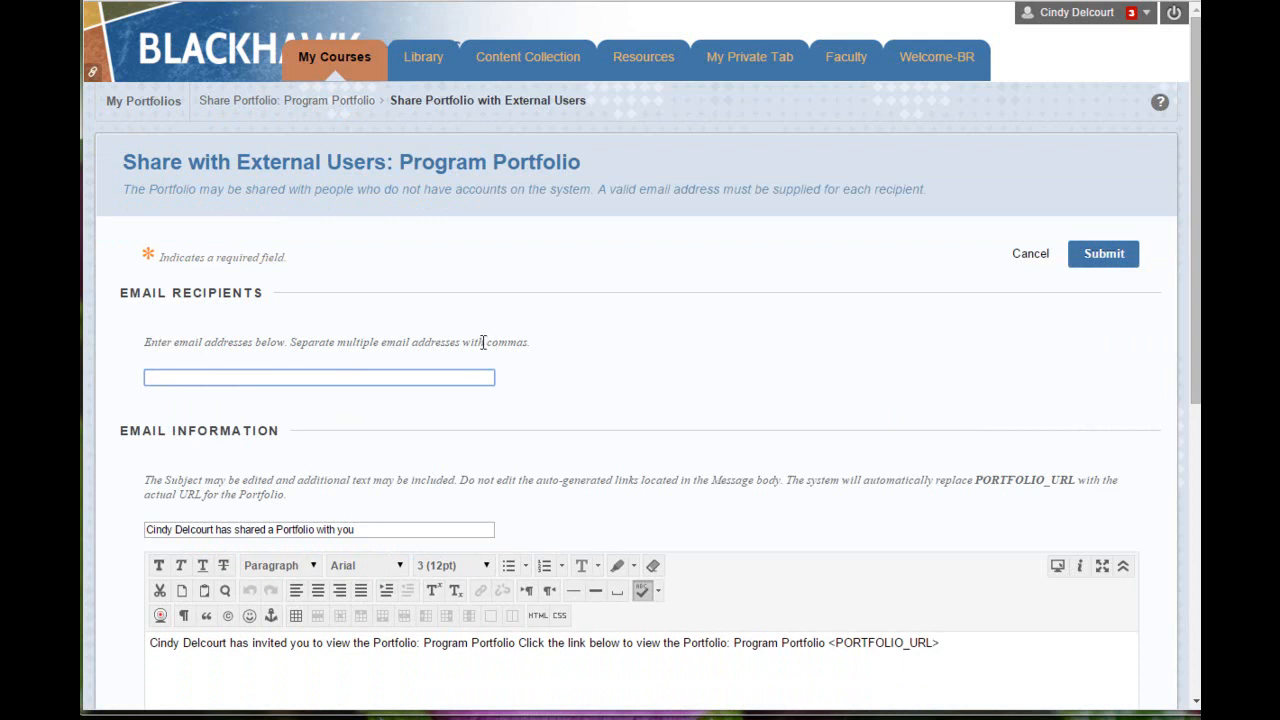
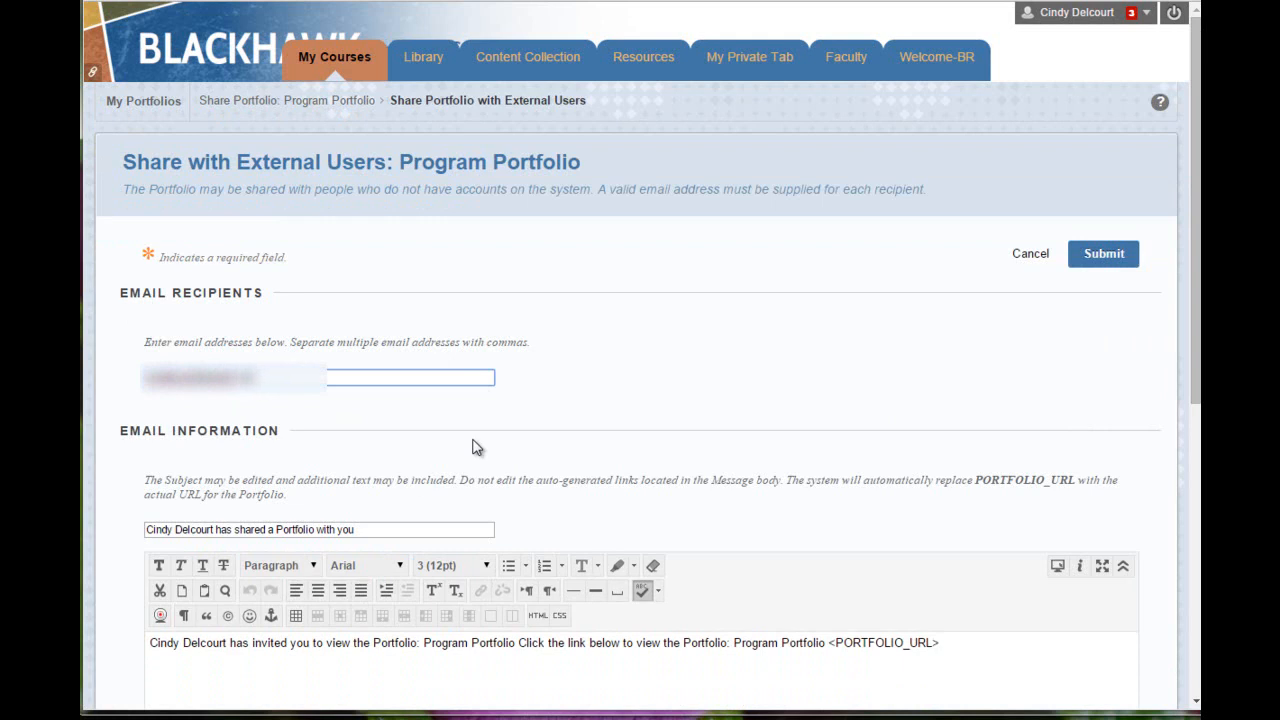
{"action": "scroll", "coordinate": [470, 505], "scroll_direction": "down", "scroll_amount": 2}
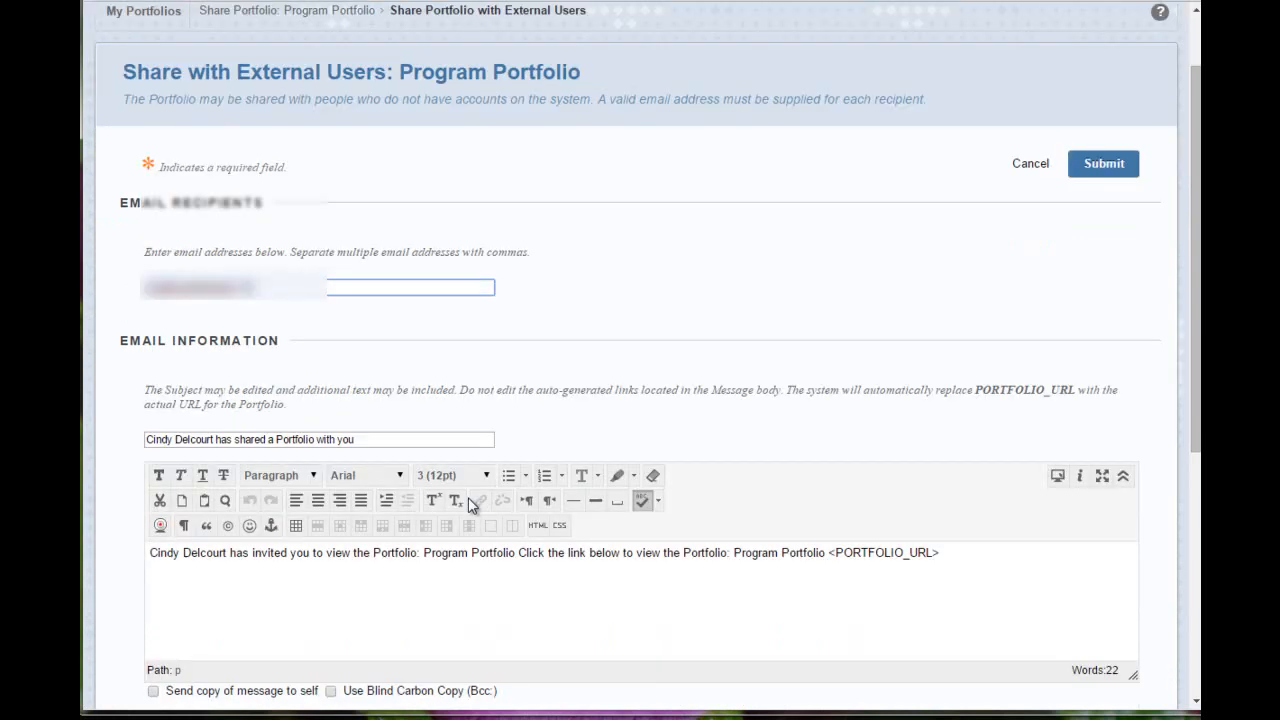
{"action": "scroll", "coordinate": [237, 214], "scroll_direction": "down", "scroll_amount": 2}
{"action": "scroll", "coordinate": [440, 265], "scroll_direction": "down", "scroll_amount": 4}
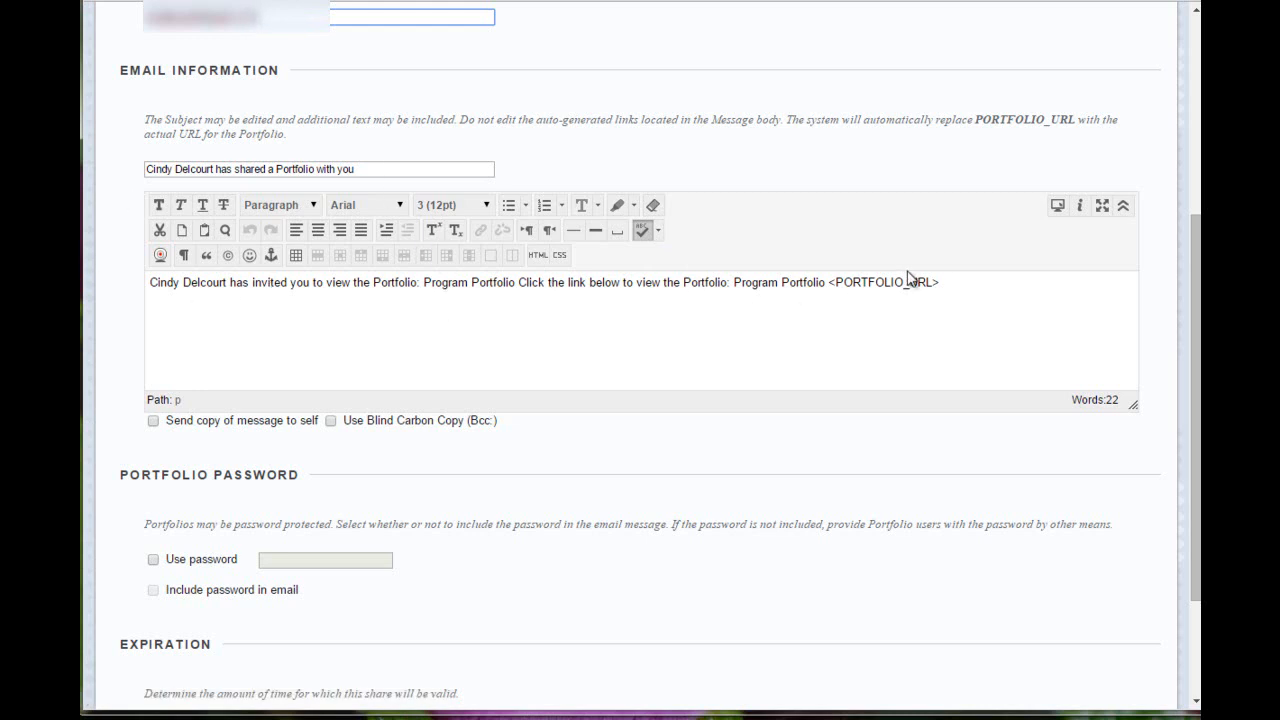
{"action": "left_click_drag", "start_coordinate": [952, 280], "coordinate": [824, 287]}
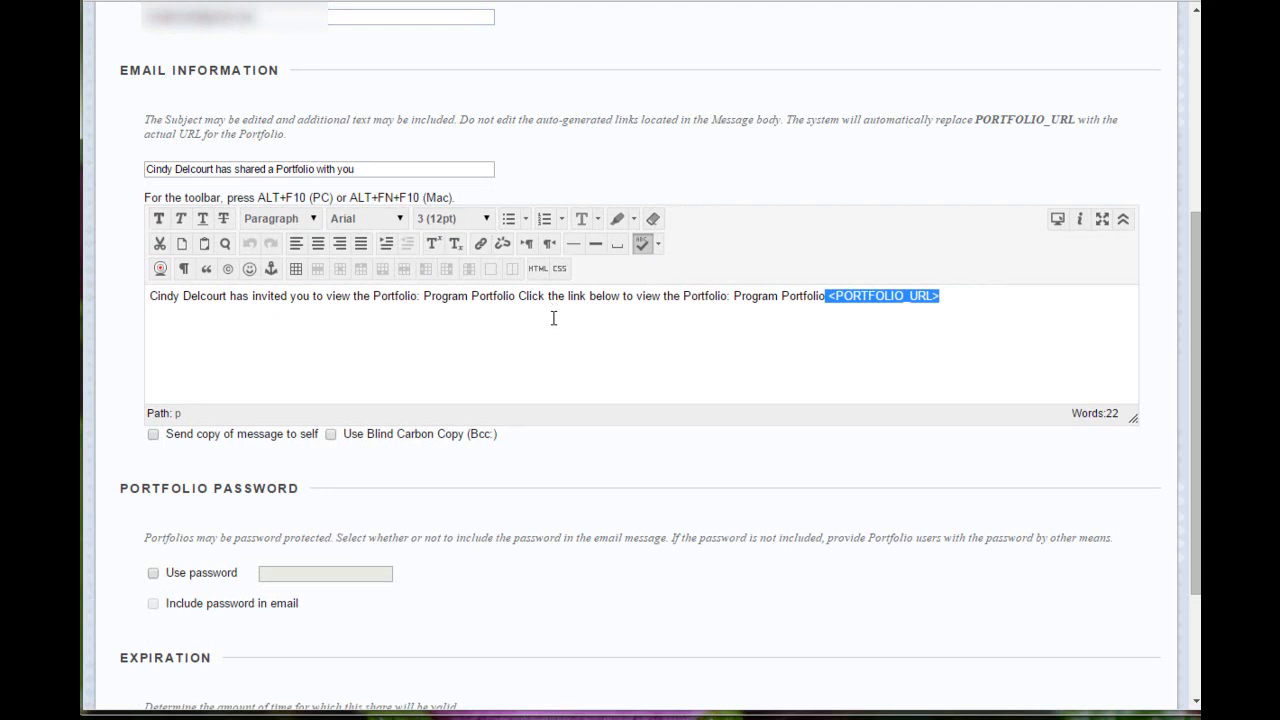
Step: Limit the share pass lifetime to 10 days and send the invitation
{"action": "scroll", "coordinate": [565, 324], "scroll_direction": "down", "scroll_amount": 3}
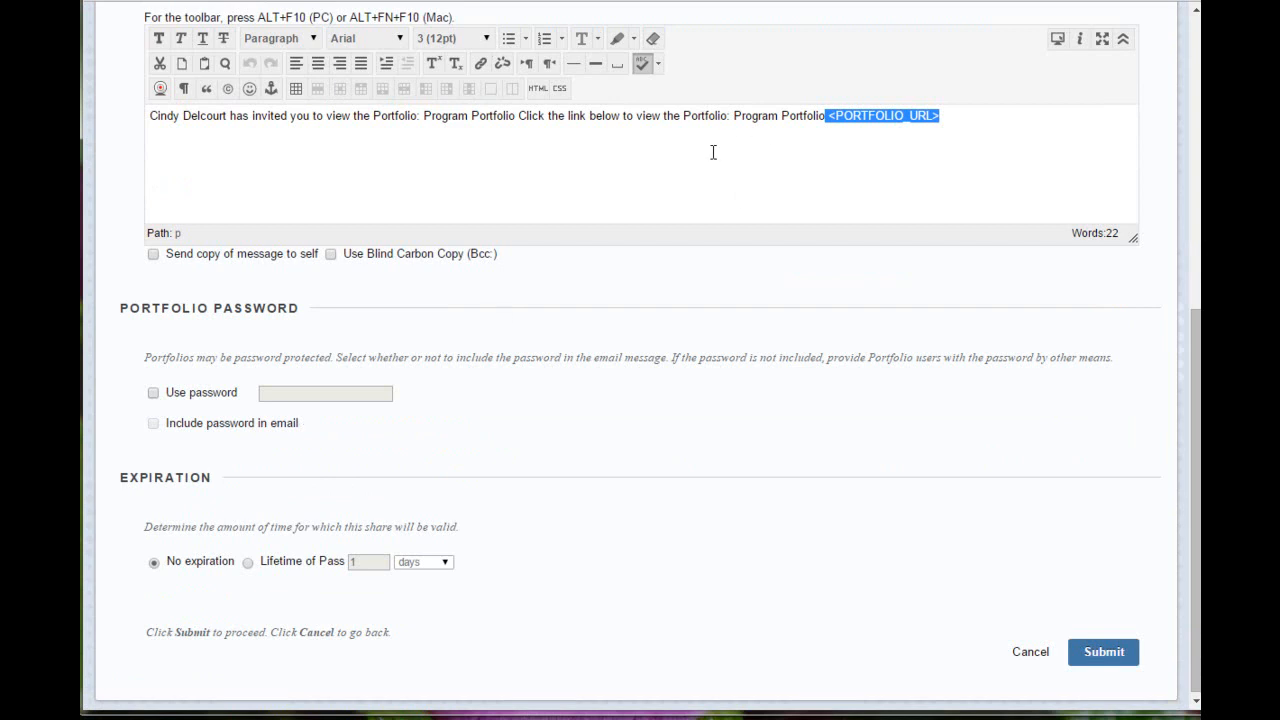
{"action": "scroll", "coordinate": [597, 549], "scroll_direction": "down", "scroll_amount": 1}
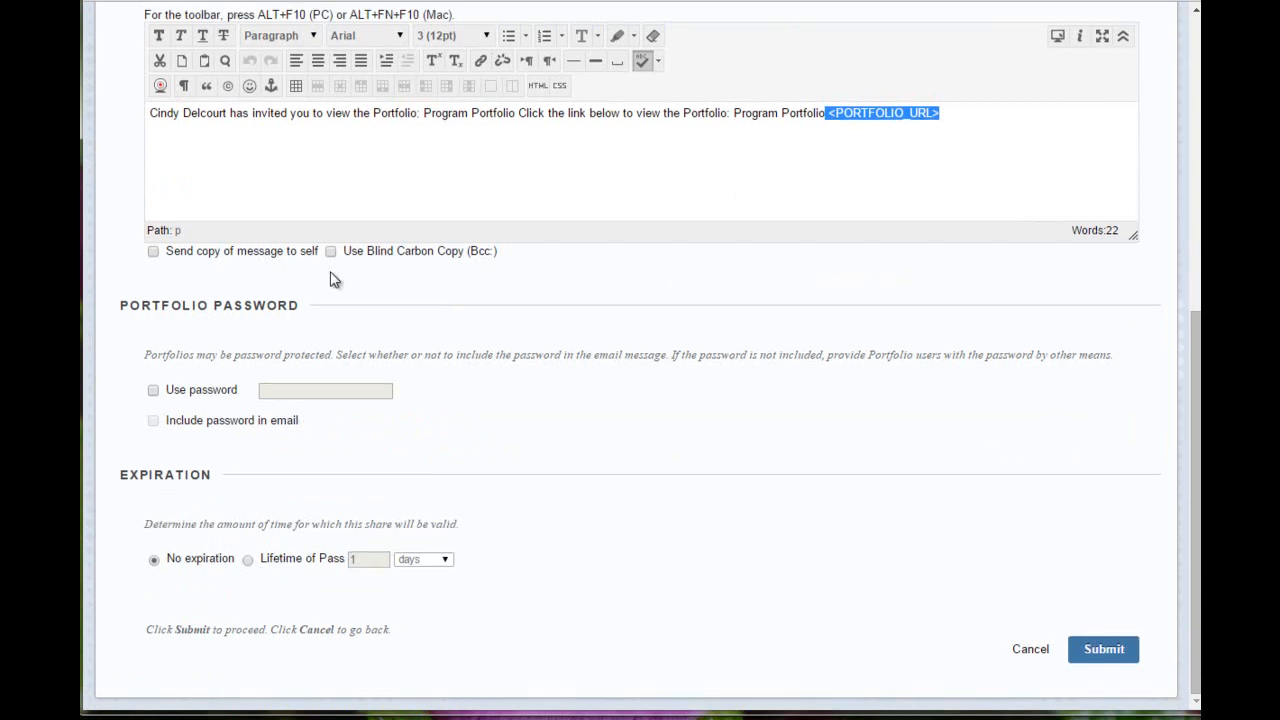
{"action": "left_click", "coordinate": [250, 564]}
{"action": "double_click", "coordinate": [379, 560]}
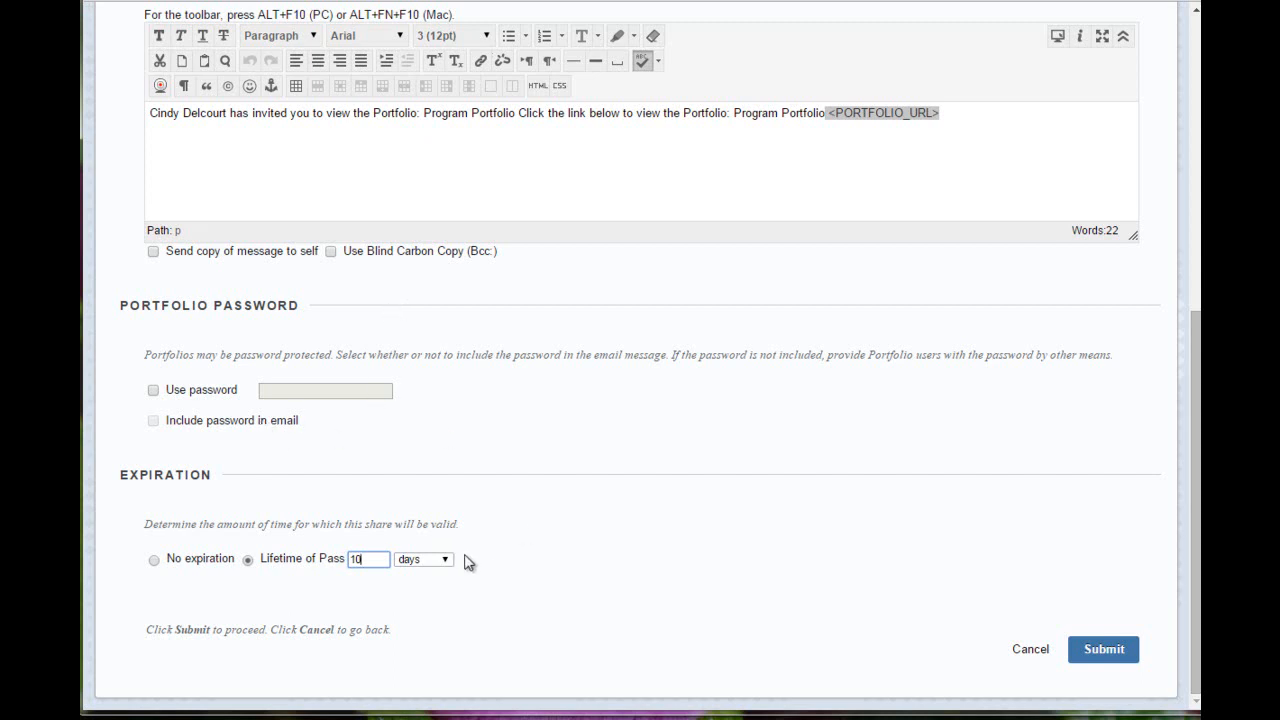
{"action": "left_click", "coordinate": [1093, 653]}
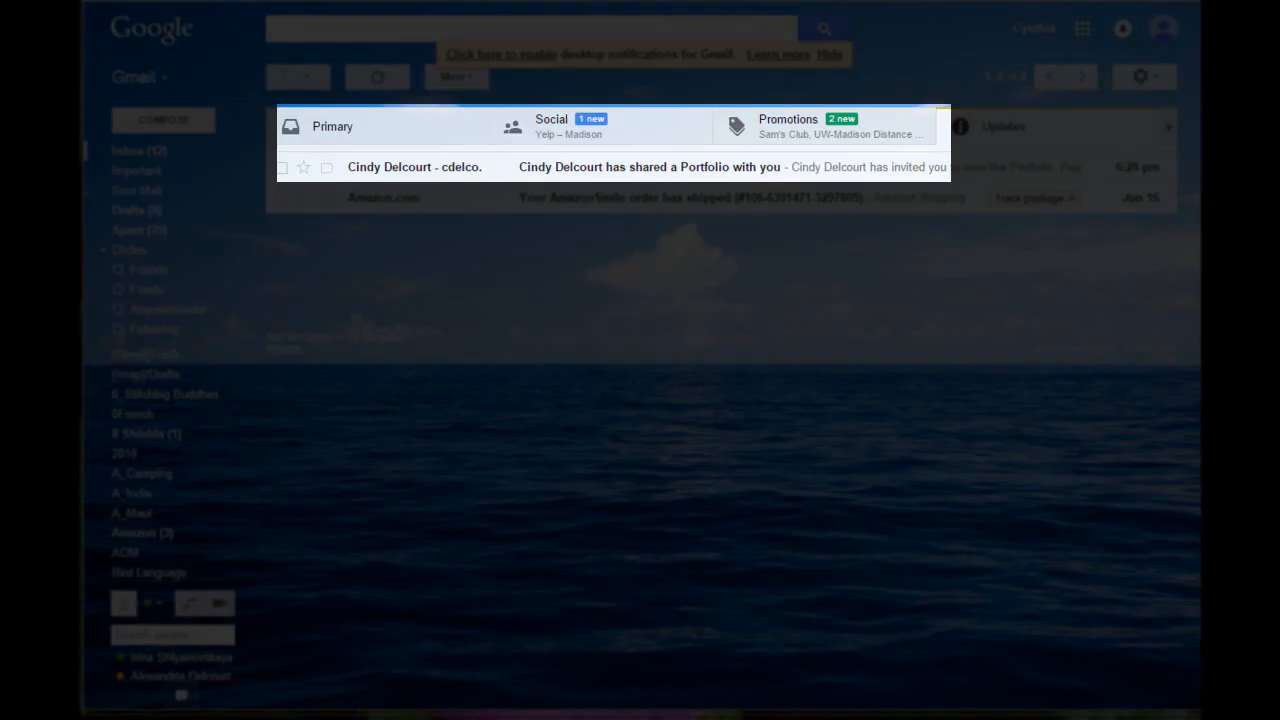
Step: Open the portfolio invitation email in Gmail and follow its link to the shared portfolio
{"action": "left_click", "coordinate": [597, 172]}
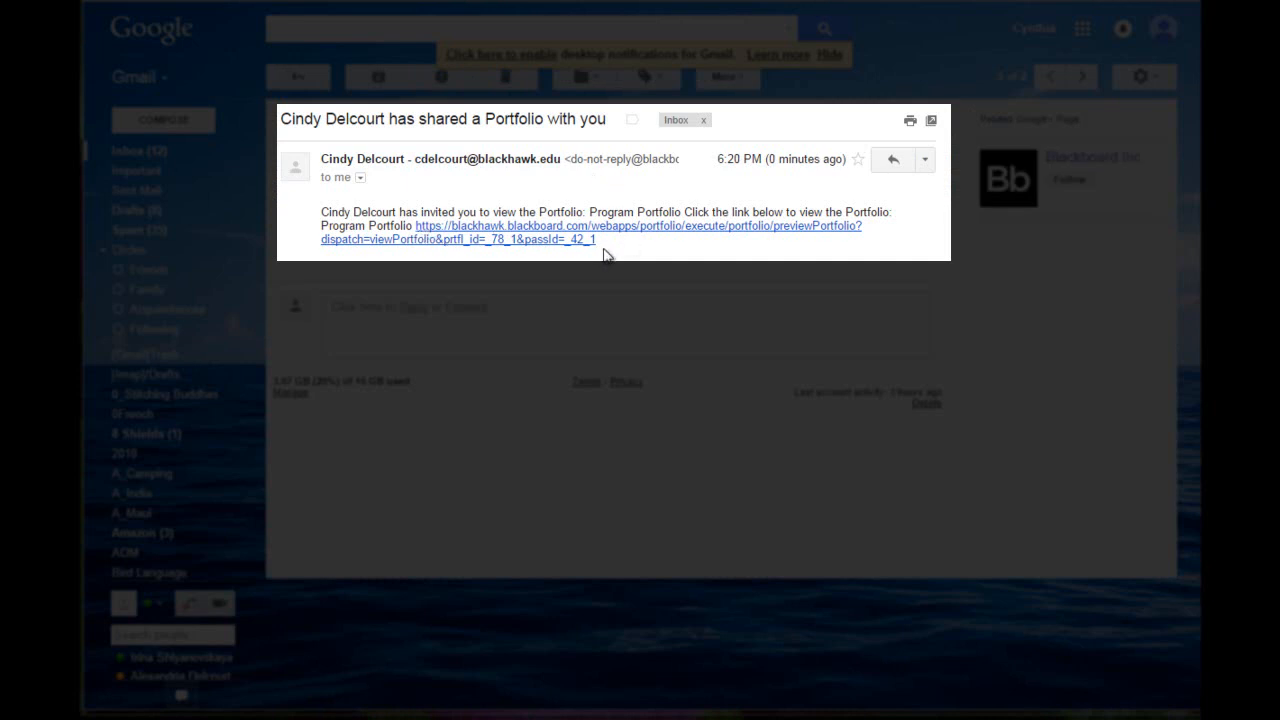
{"action": "left_click", "coordinate": [429, 240]}
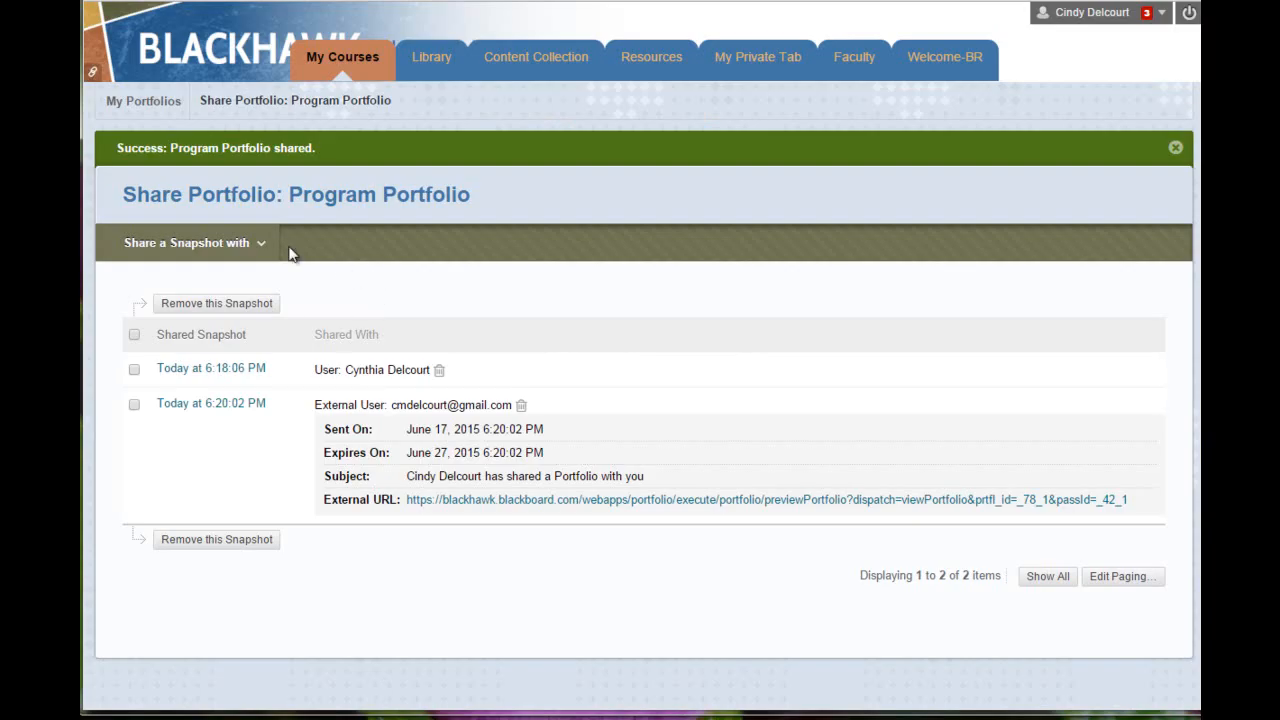
{"action": "left_click", "coordinate": [140, 242]}
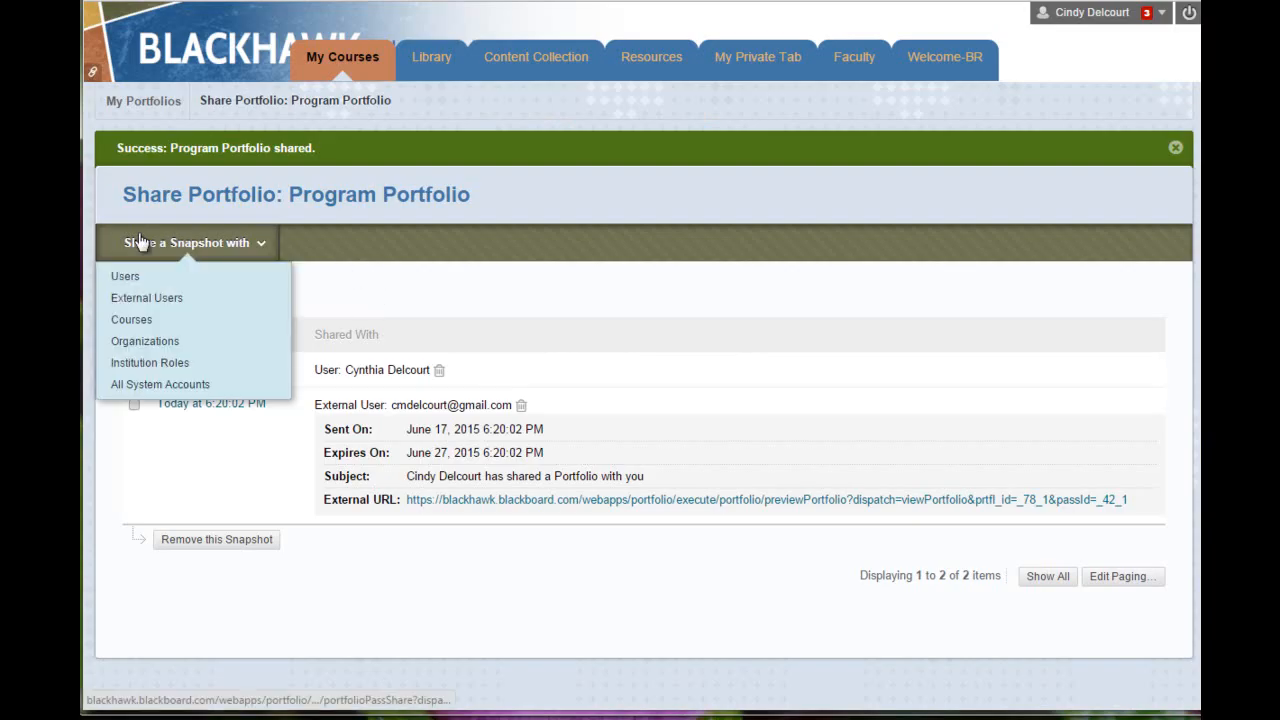
Step: Share the snapshot with course Master_TLC (For Tutorials), found by searching 'tutorials'
{"action": "left_click", "coordinate": [130, 322]}
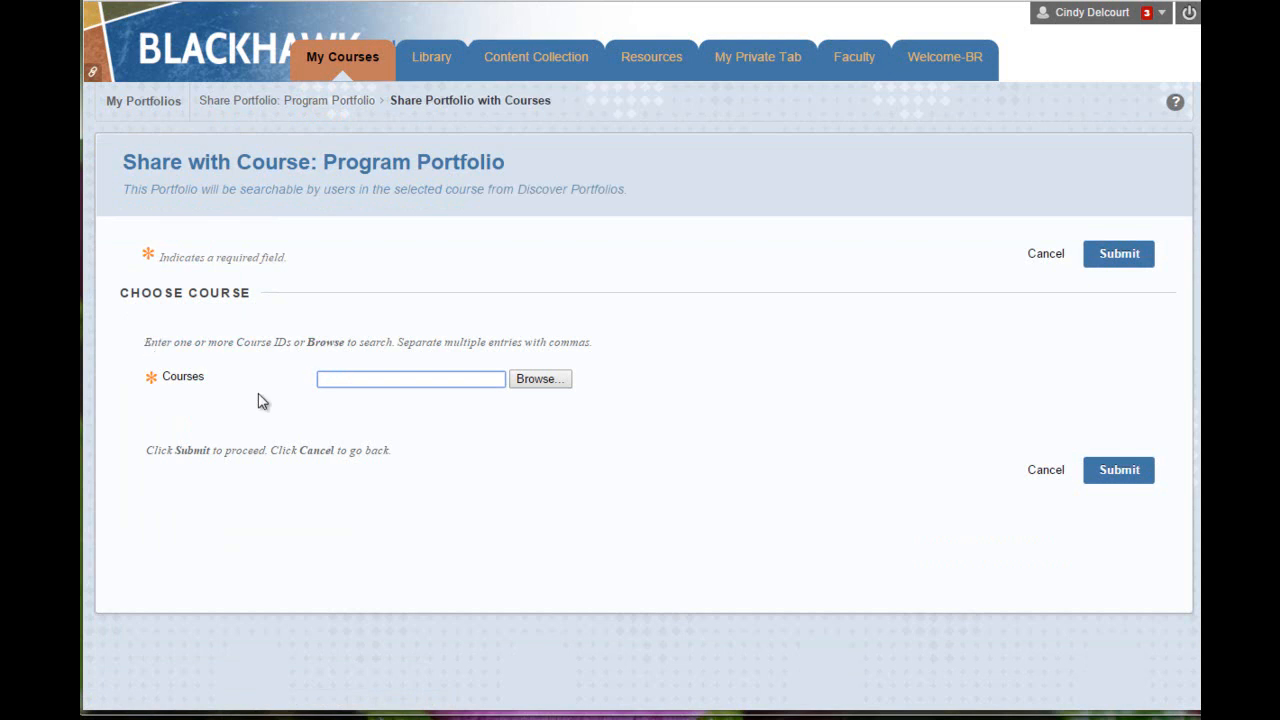
{"action": "left_click", "coordinate": [530, 384]}
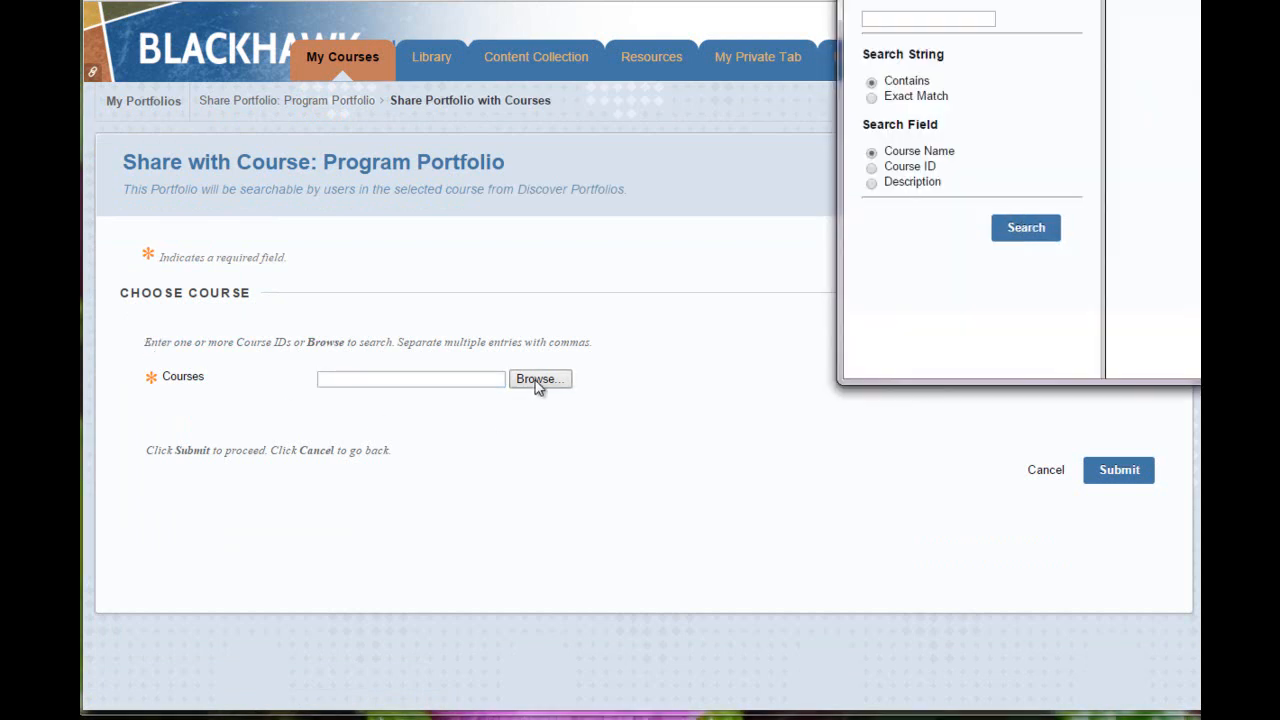
{"action": "left_click", "coordinate": [942, 19]}
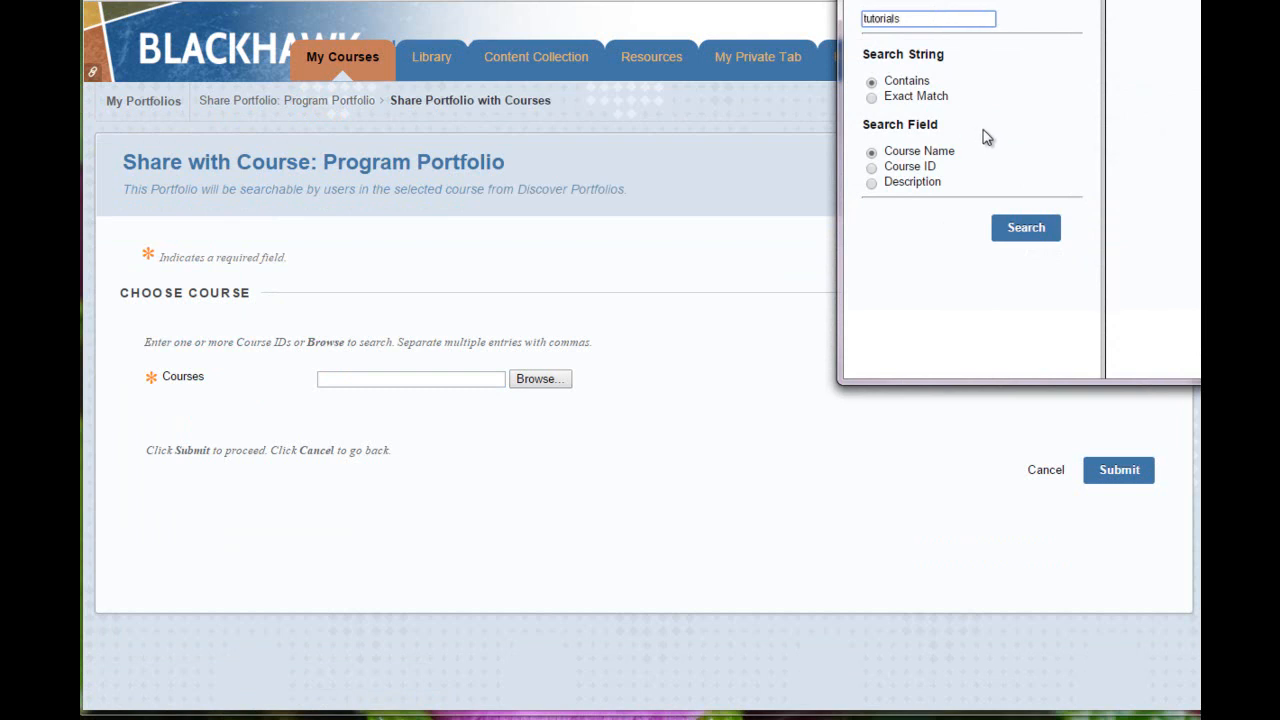
{"action": "left_click", "coordinate": [1030, 229]}
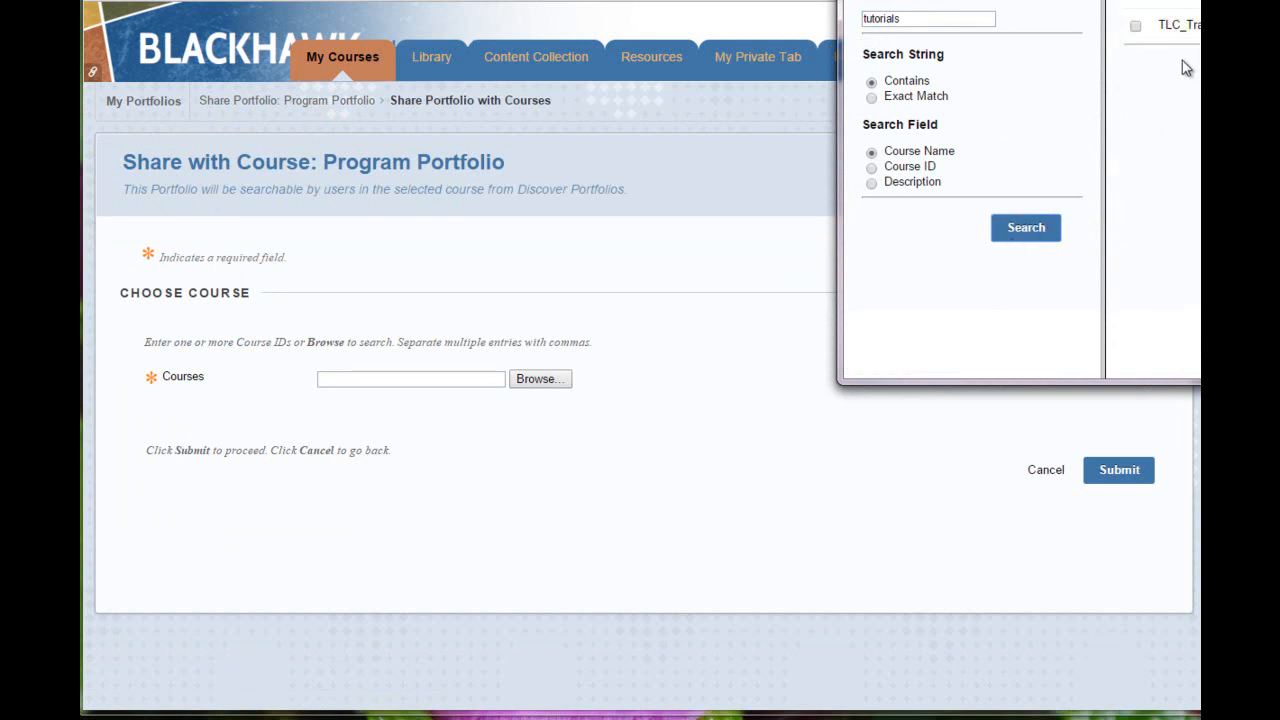
{"action": "left_click_drag", "start_coordinate": [1133, 0], "coordinate": [680, 58]}
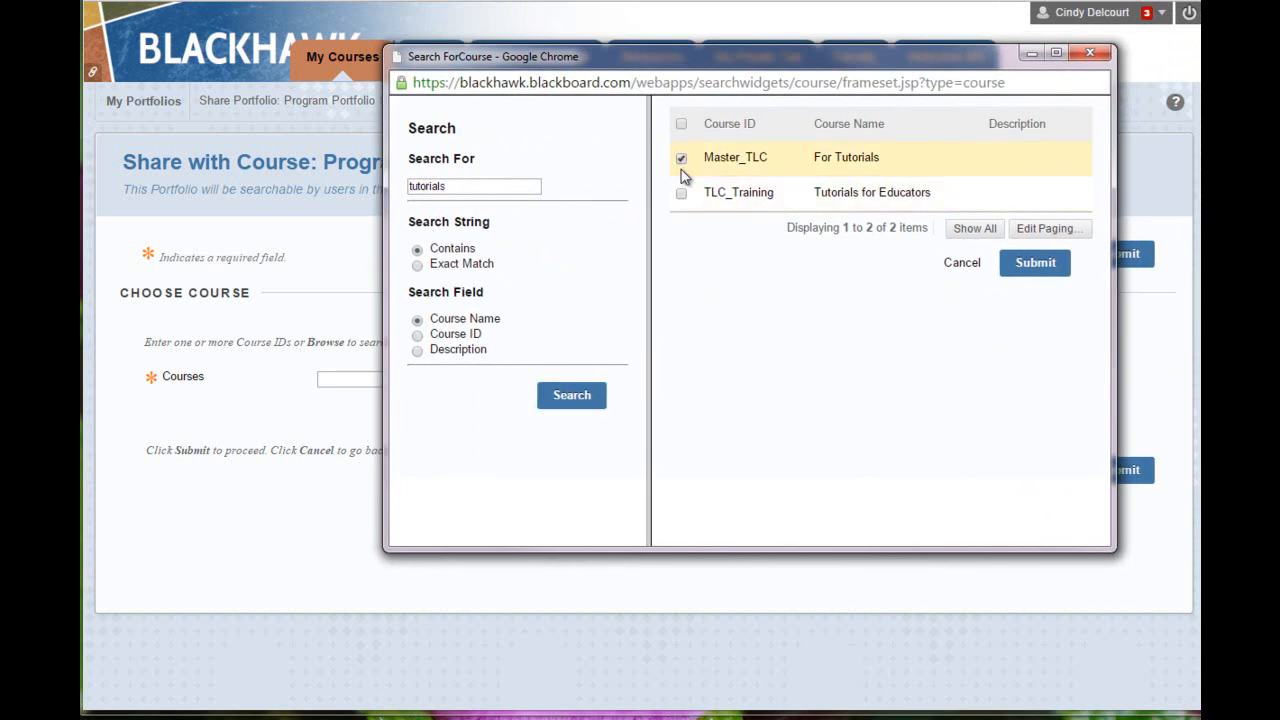
{"action": "left_click", "coordinate": [1033, 261]}
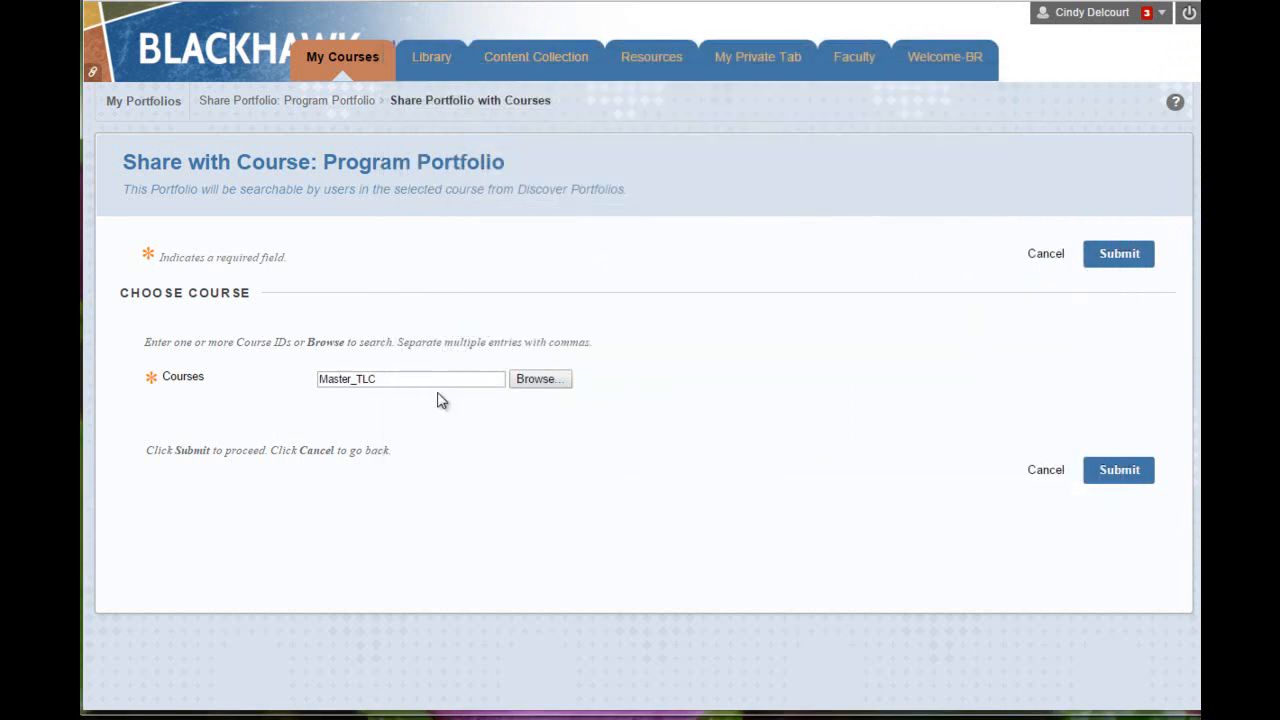
{"action": "left_click", "coordinate": [1126, 476]}
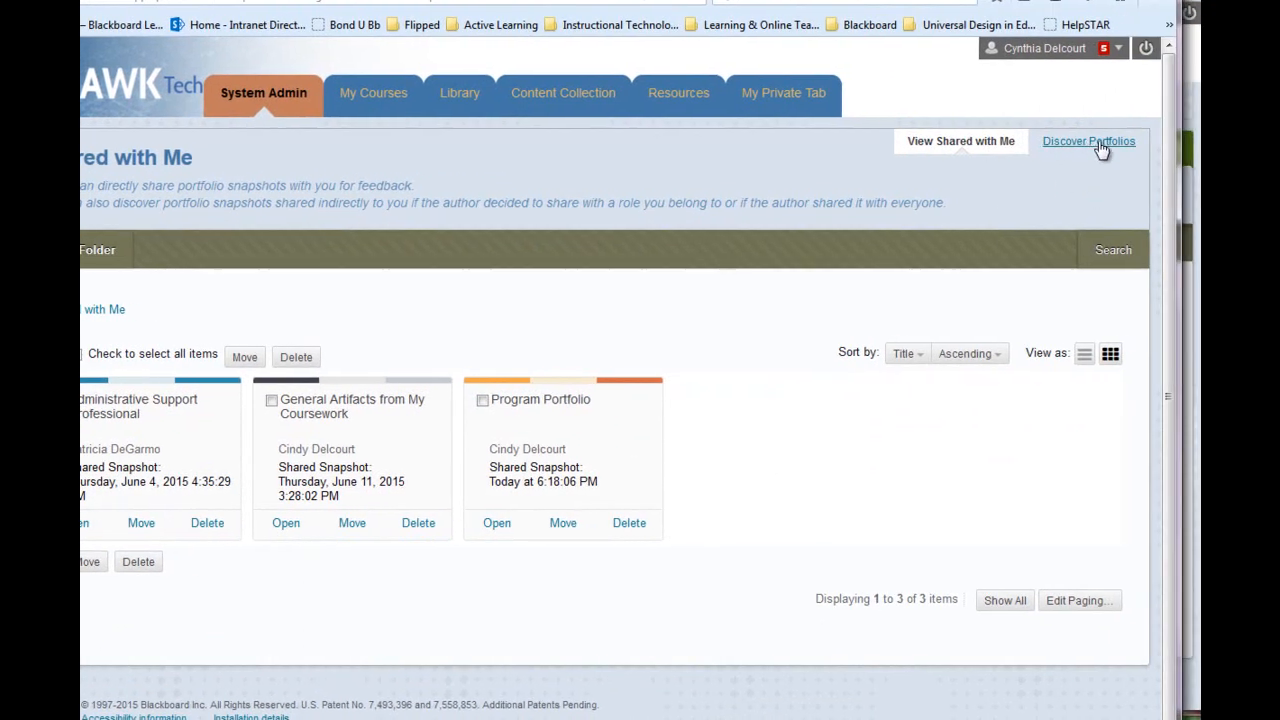
Step: In the second account, browse Discover Portfolios, then open the general portfolio for editing
{"action": "left_click", "coordinate": [1104, 148]}
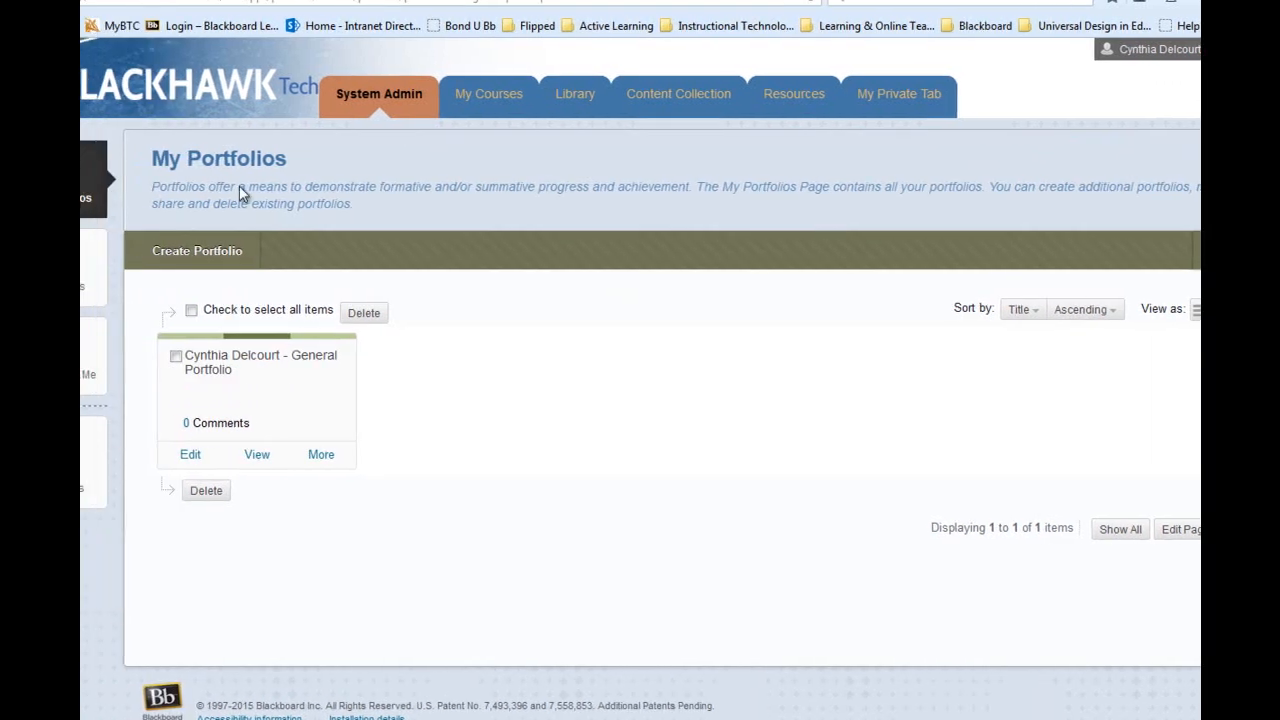
{"action": "left_click", "coordinate": [190, 458]}
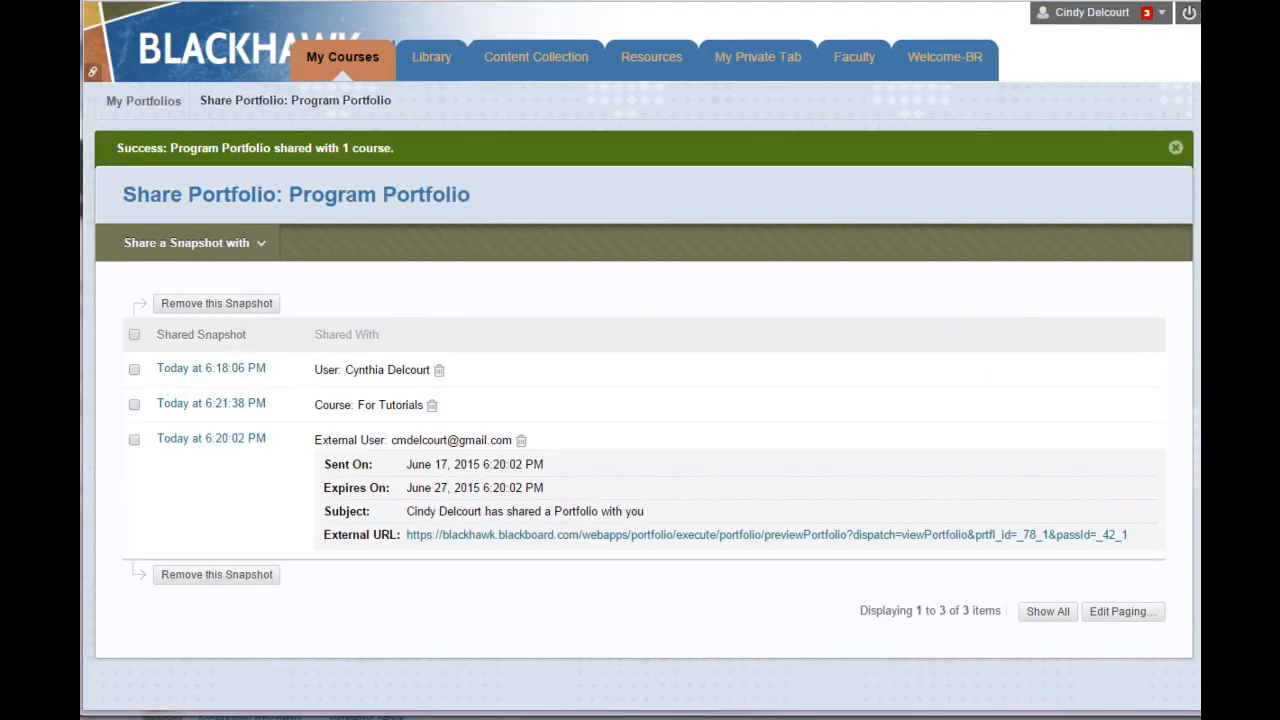
{"action": "left_click", "coordinate": [186, 243]}
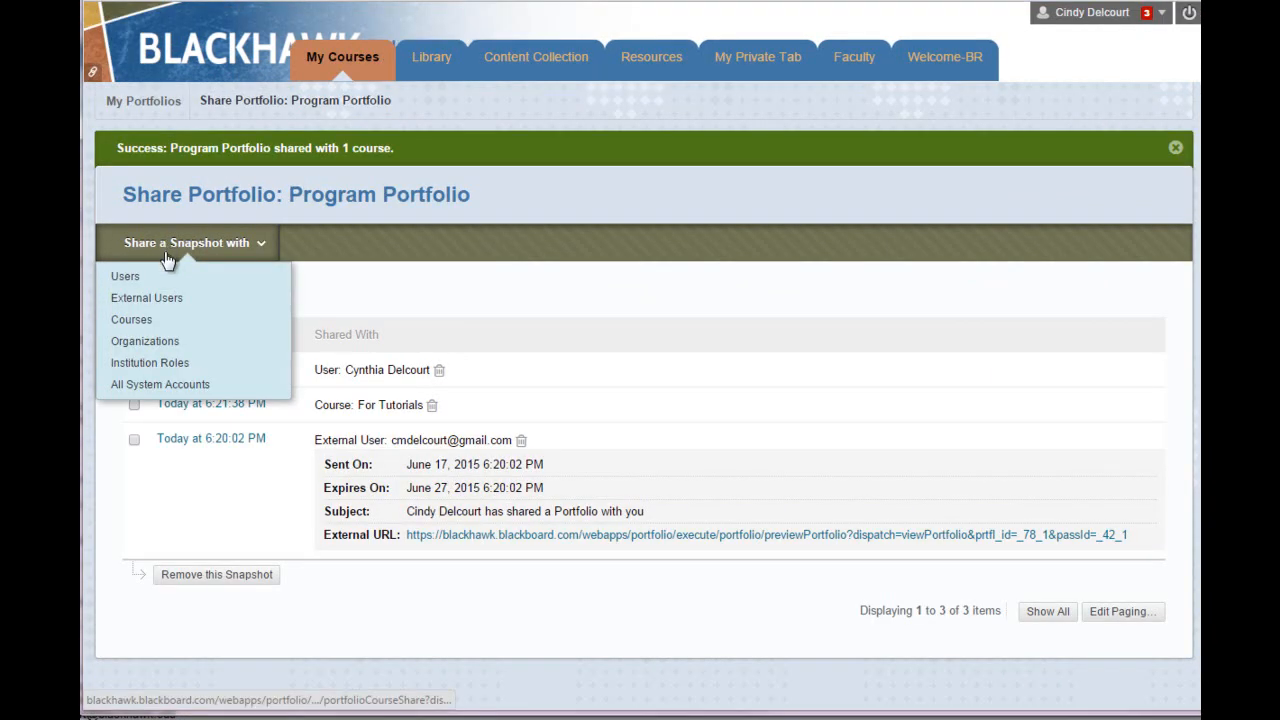
{"action": "left_click", "coordinate": [150, 338]}
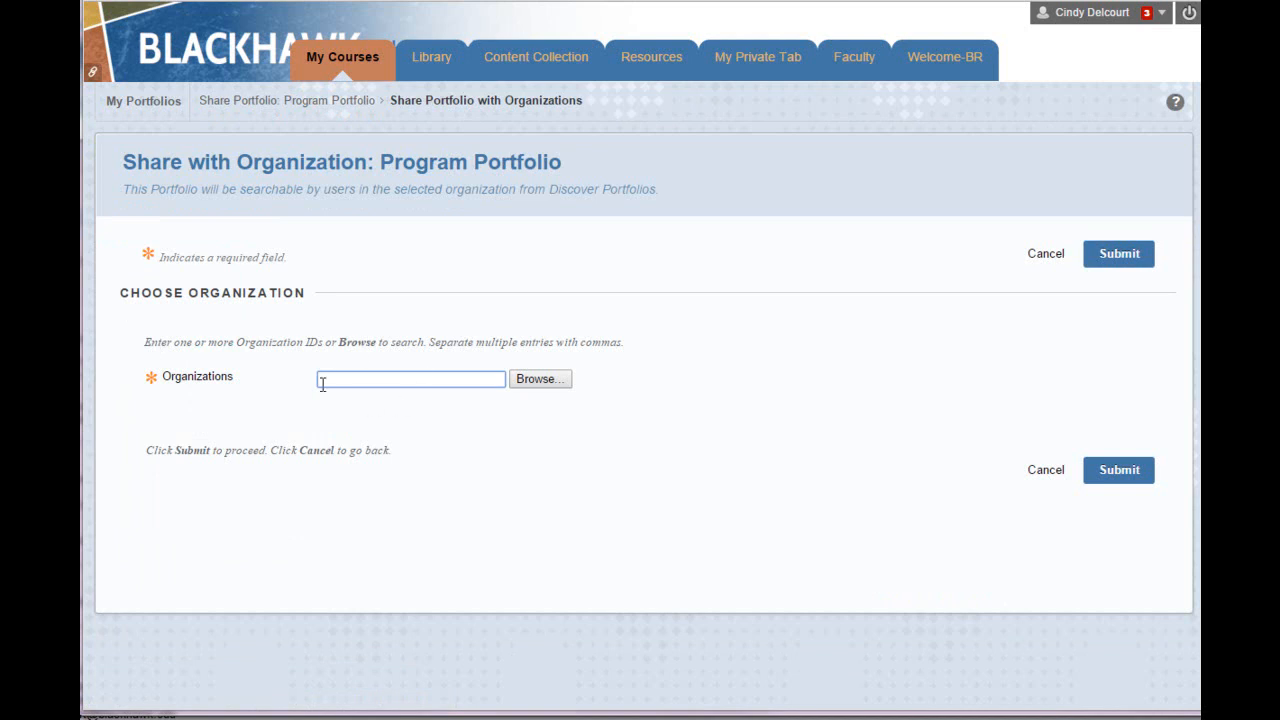
{"action": "left_click", "coordinate": [537, 380]}
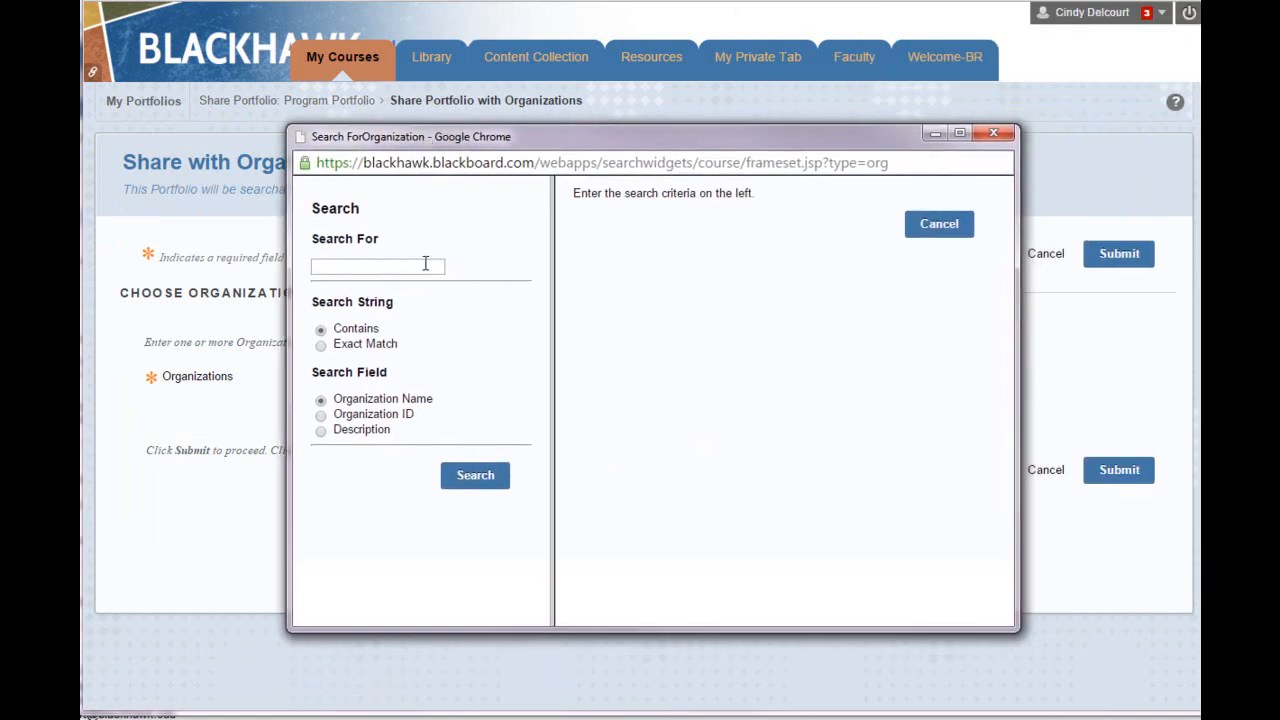
{"action": "left_click", "coordinate": [379, 265]}
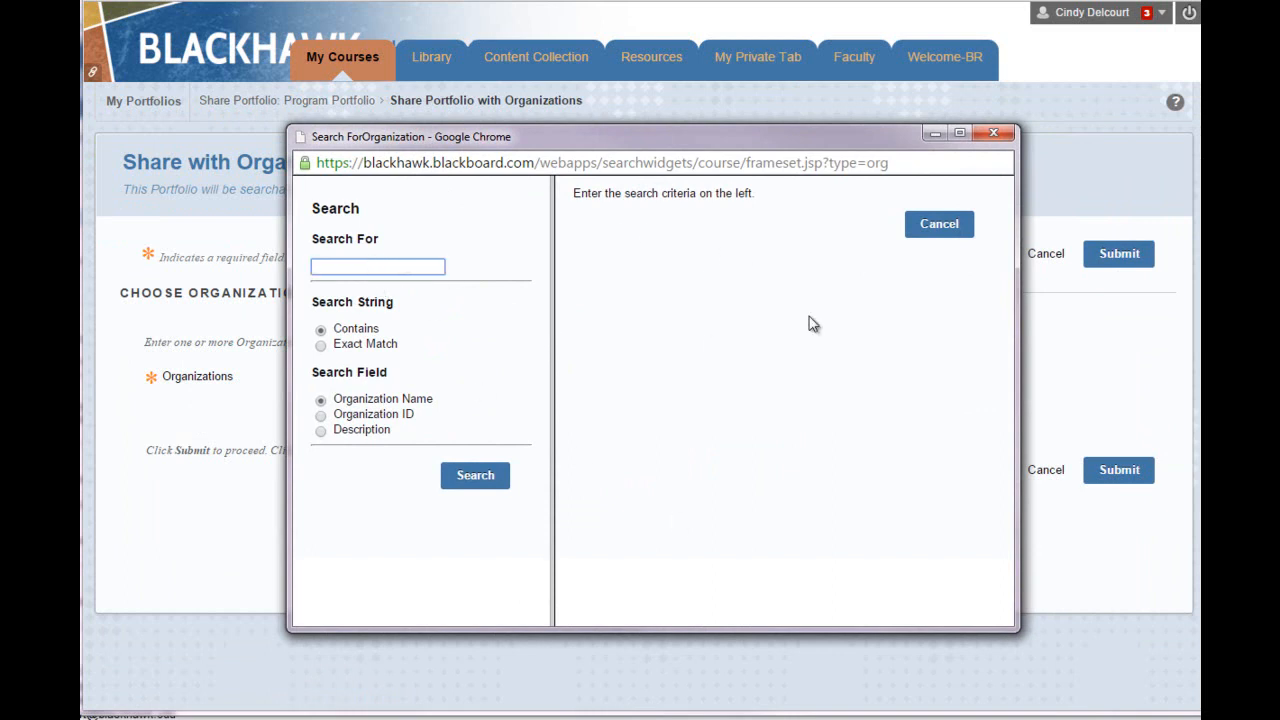
{"action": "left_click", "coordinate": [939, 230]}
{"action": "left_click", "coordinate": [1045, 474]}
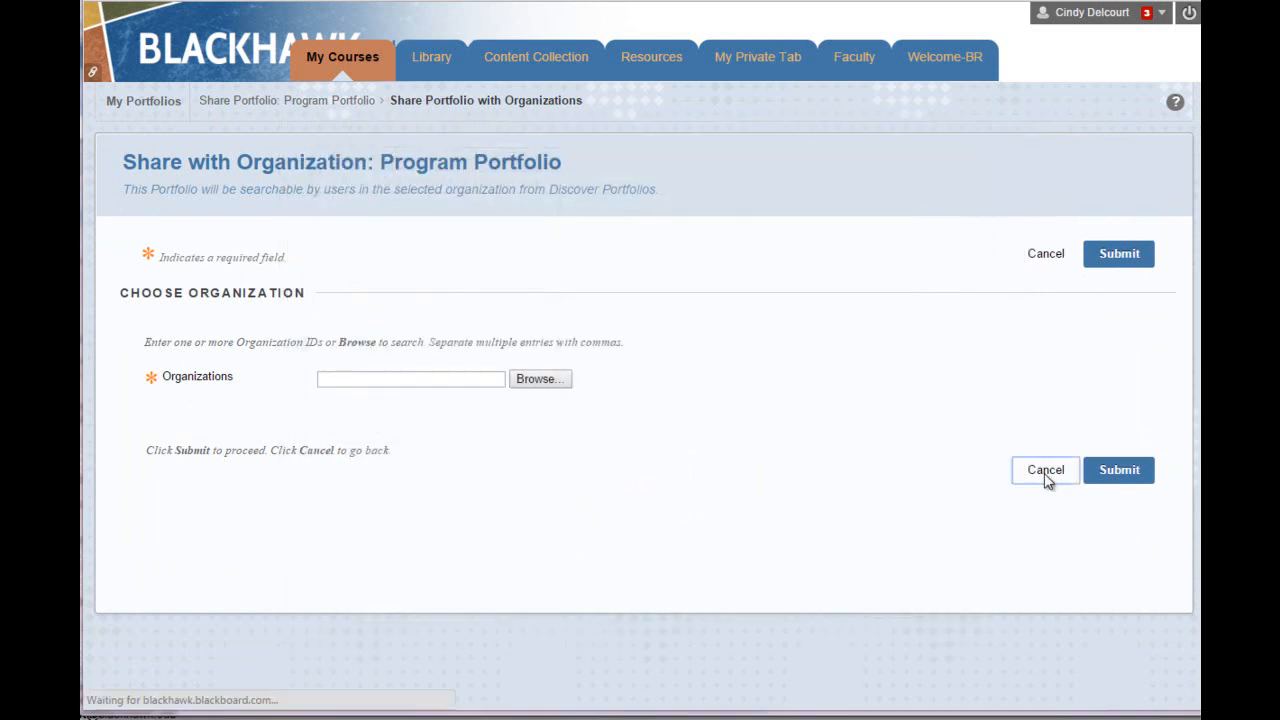
{"action": "left_click", "coordinate": [195, 209]}
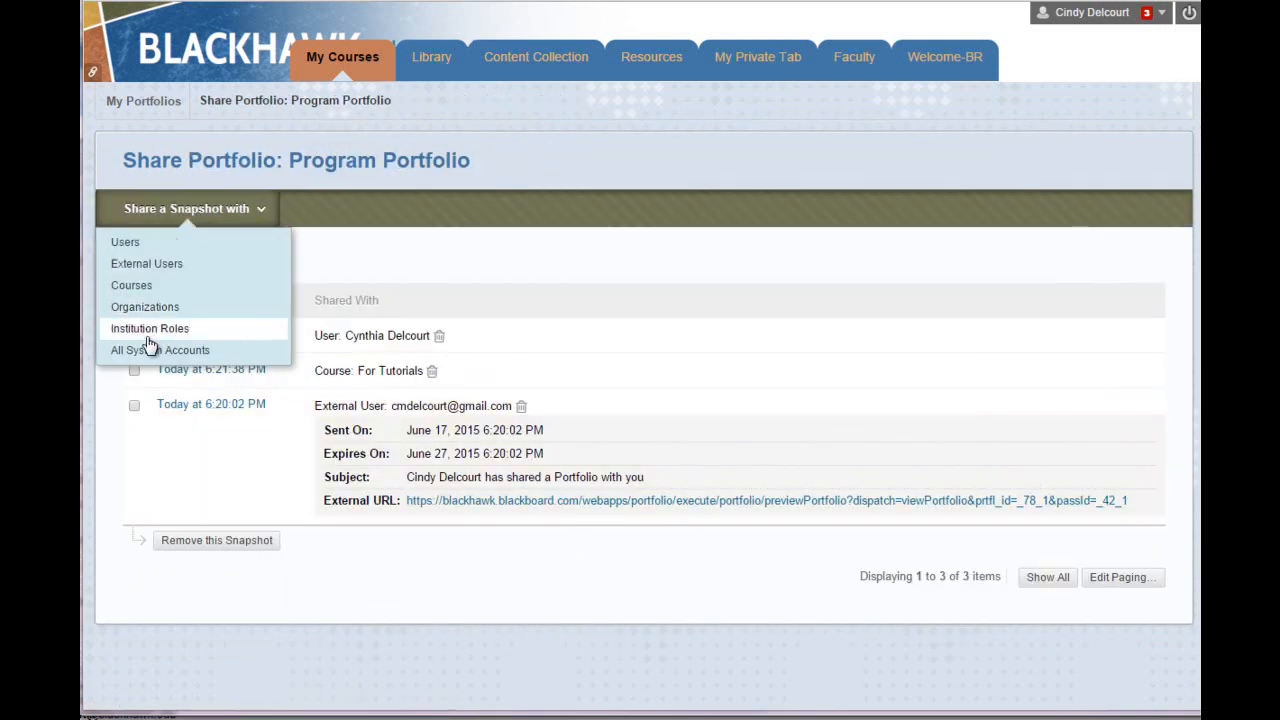